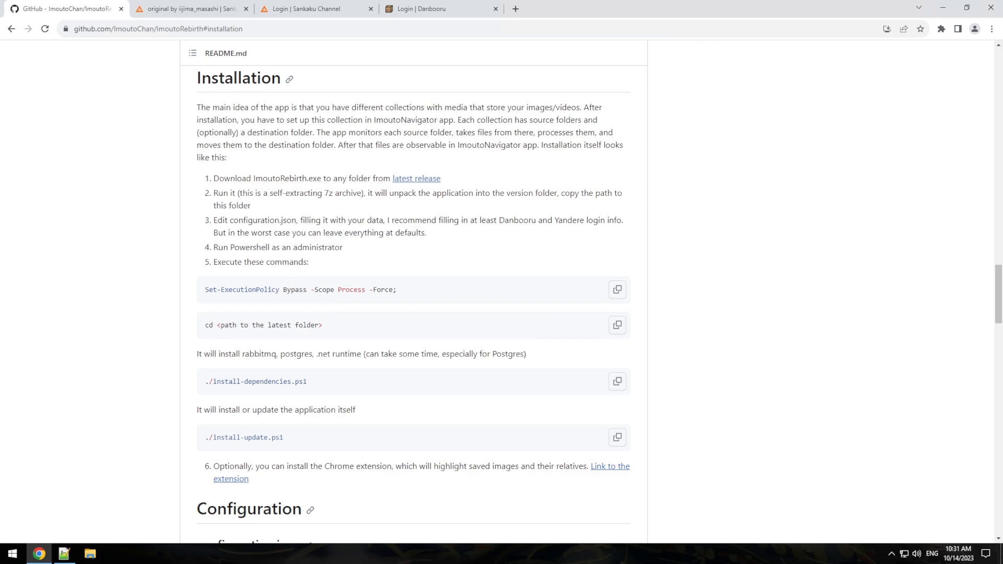
Step: Download ImoutoRebirth-4.18.1.exe from the latest GitHub release, then go back to the README Installation section
{"action": "left_click", "coordinate": [420, 181]}
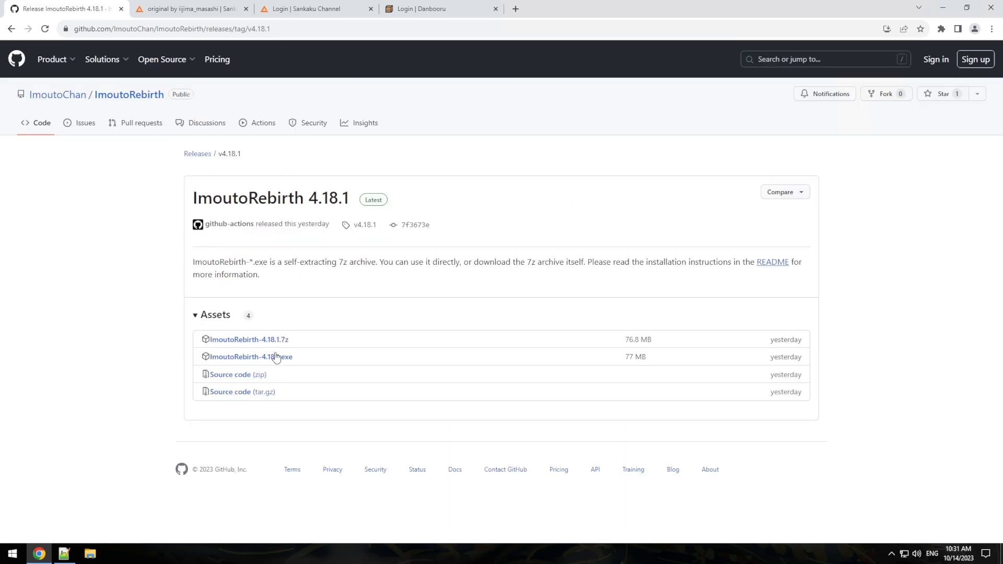
{"action": "left_click", "coordinate": [276, 359]}
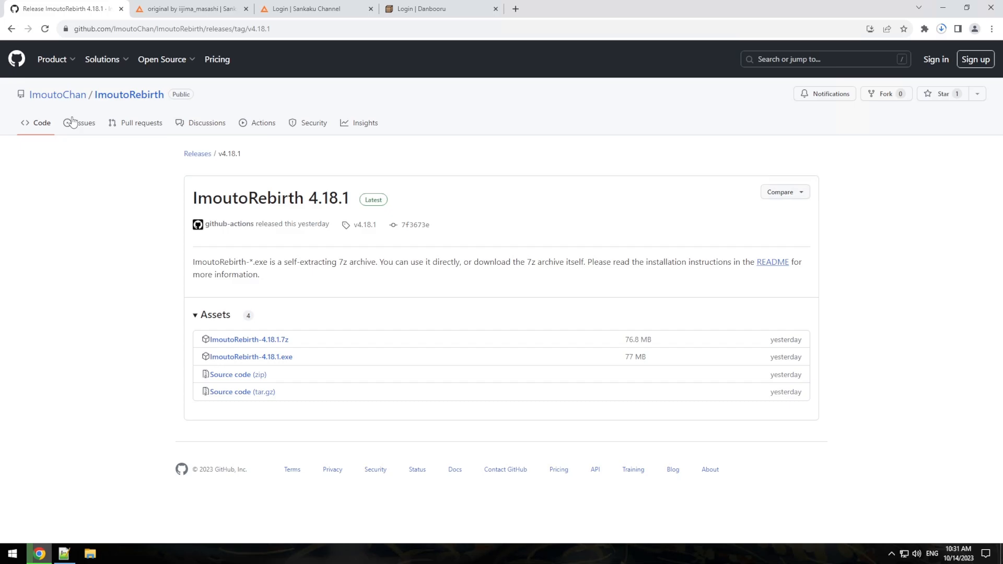
{"action": "left_click", "coordinate": [12, 28]}
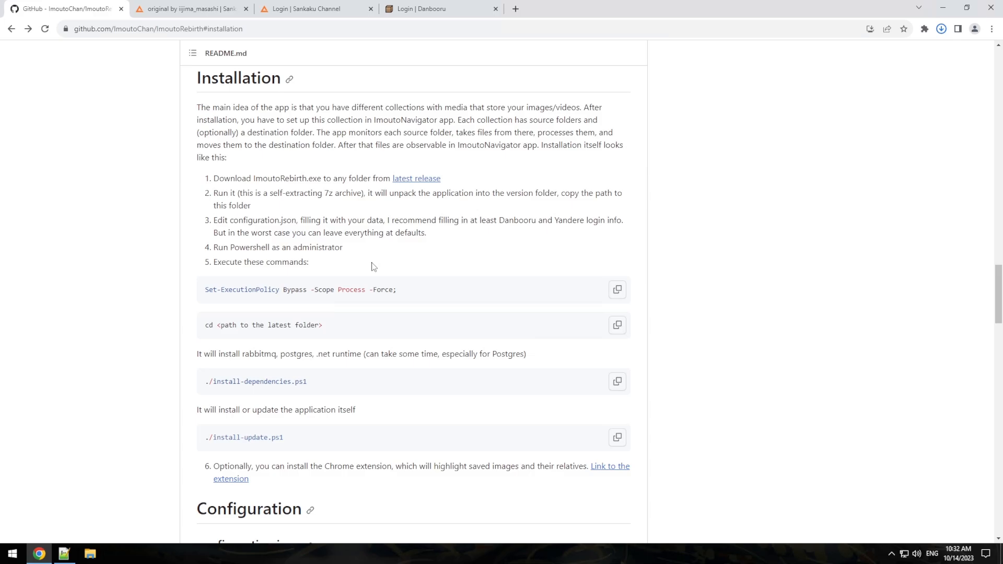
Step: Show the downloaded ImoutoRebirth-4.18.1 installer in the Downloads folder and cut it
{"action": "left_click", "coordinate": [940, 30]}
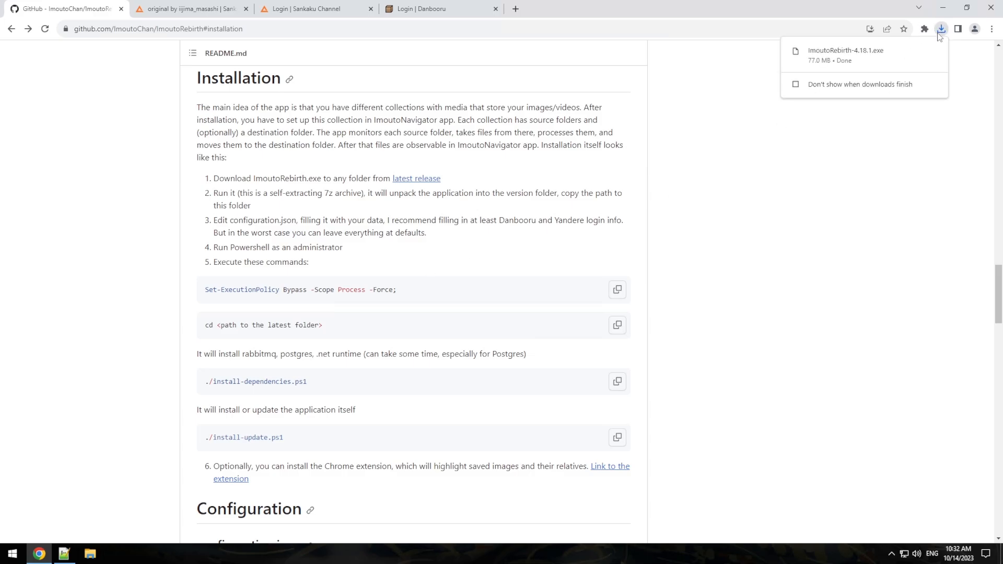
{"action": "left_click", "coordinate": [918, 52]}
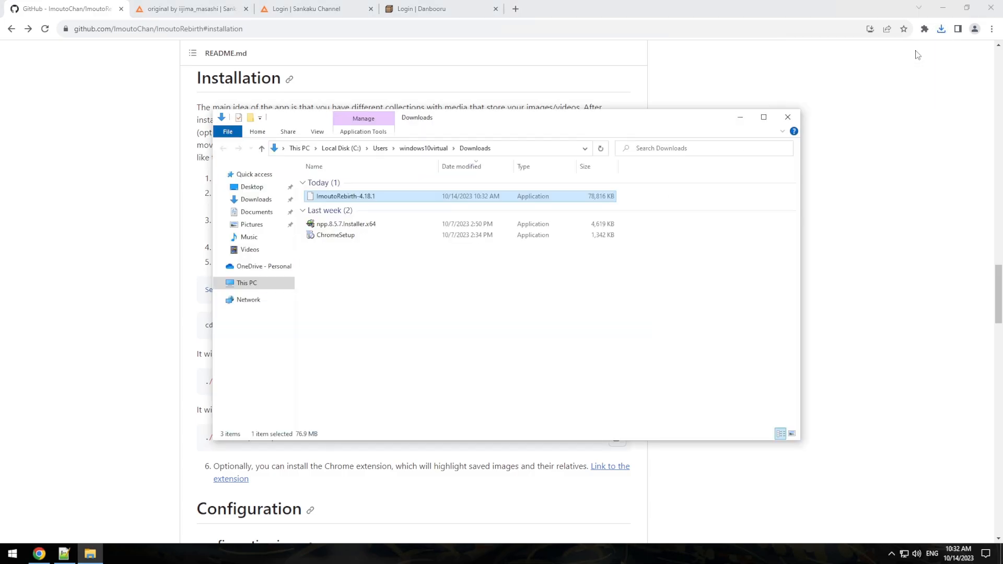
{"action": "right_click", "coordinate": [379, 198]}
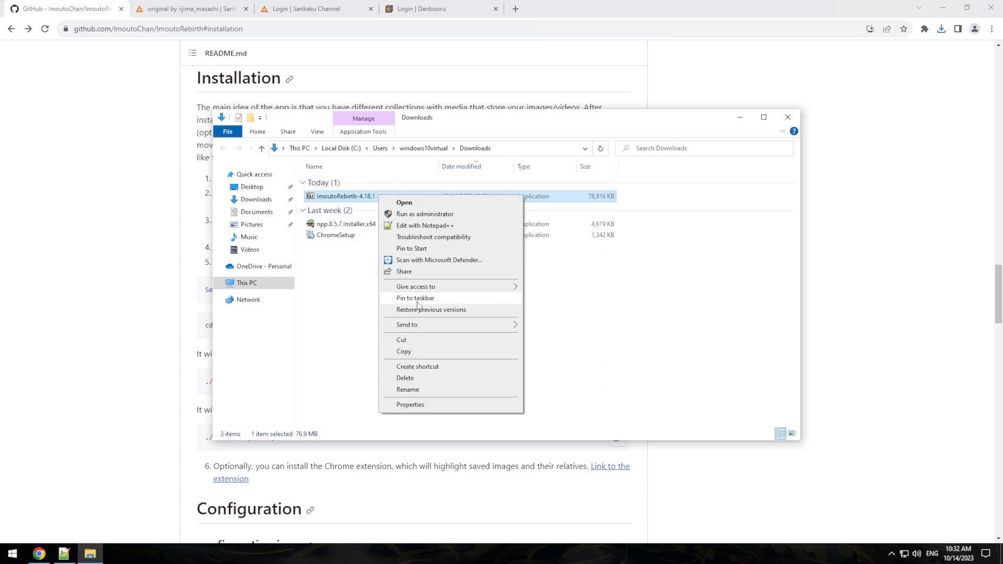
{"action": "left_click", "coordinate": [418, 341]}
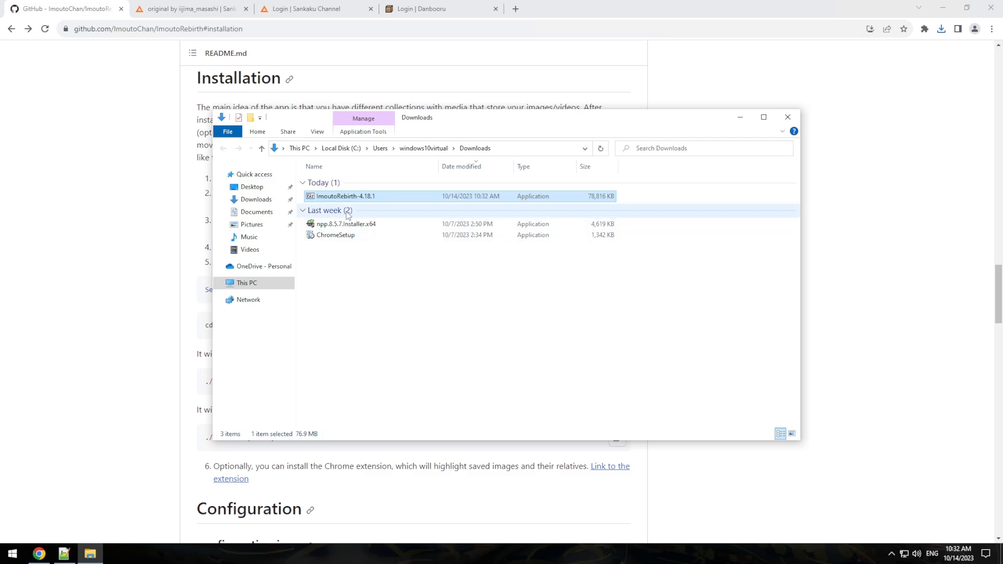
Step: Paste the ImoutoRebirth-4.18.1 installer onto the Windows desktop
{"action": "key", "text": "super+d"}
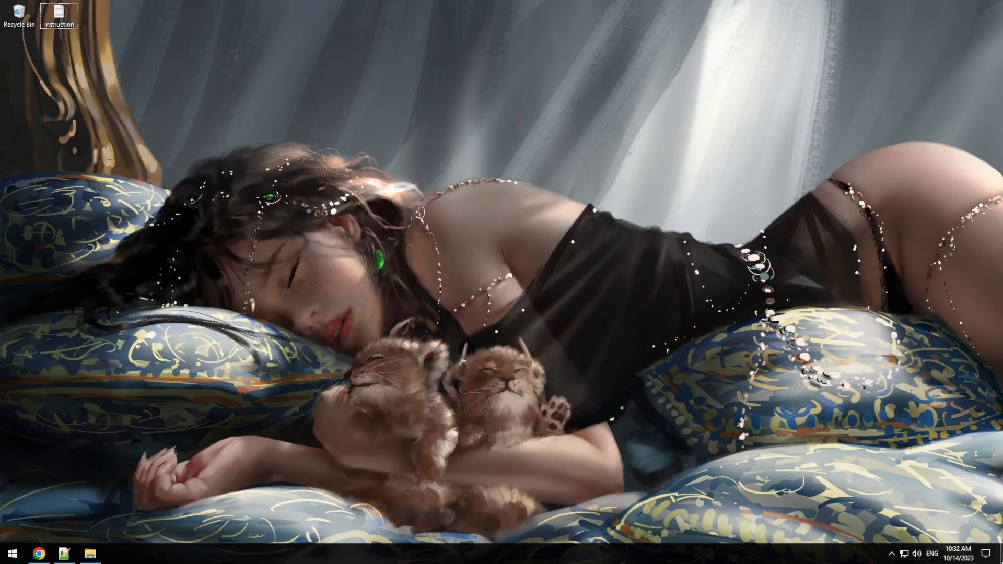
{"action": "right_click", "coordinate": [978, 29]}
{"action": "left_click", "coordinate": [956, 74]}
Step: Run the installer past the SmartScreen warning and open the extracted ImoutoRebirth-4.18.1 folder
{"action": "left_click", "coordinate": [385, 201]}
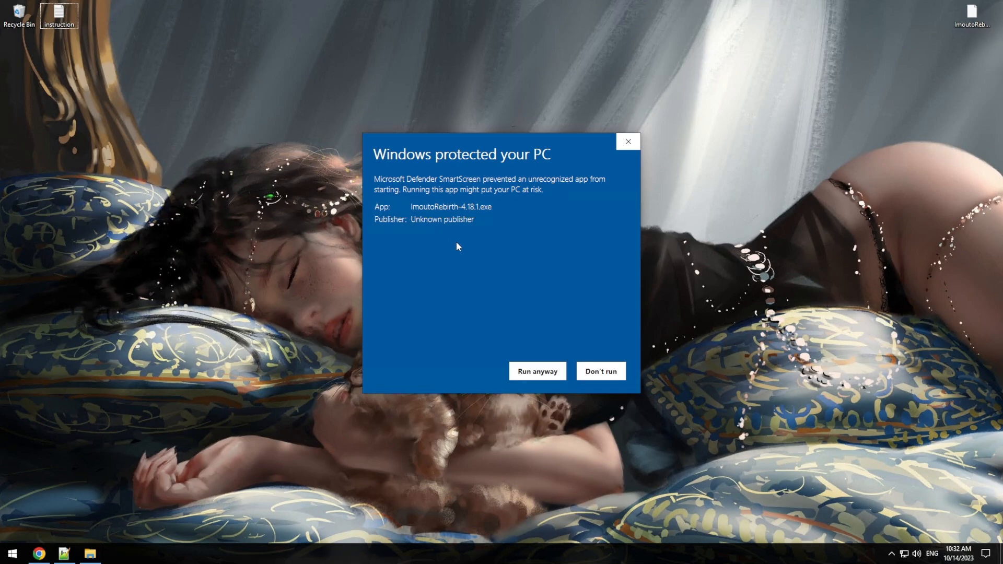
{"action": "left_click", "coordinate": [544, 374]}
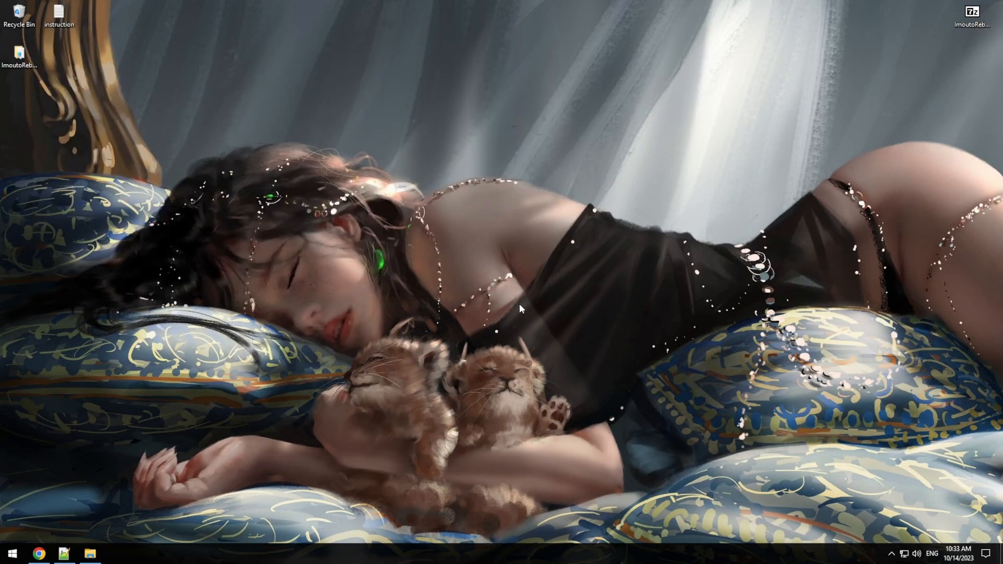
{"action": "left_click_drag", "start_coordinate": [20, 55], "coordinate": [925, 27]}
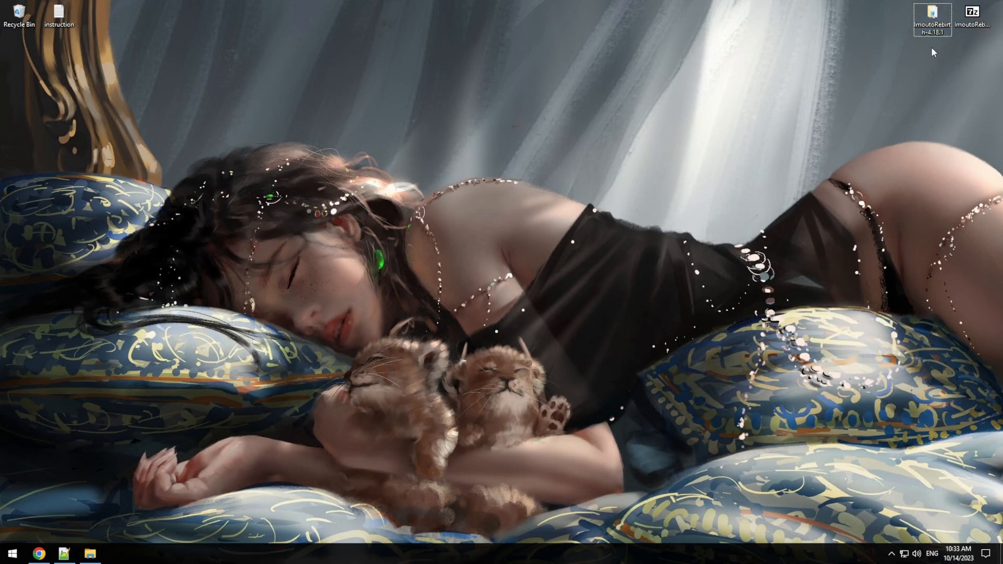
{"action": "double_click", "coordinate": [932, 18]}
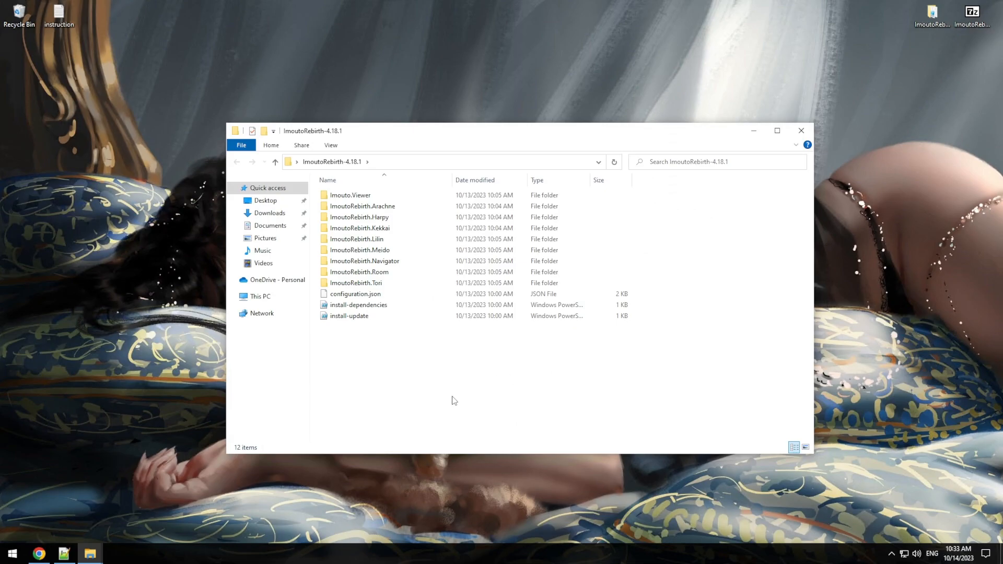
{"action": "left_click", "coordinate": [40, 554]}
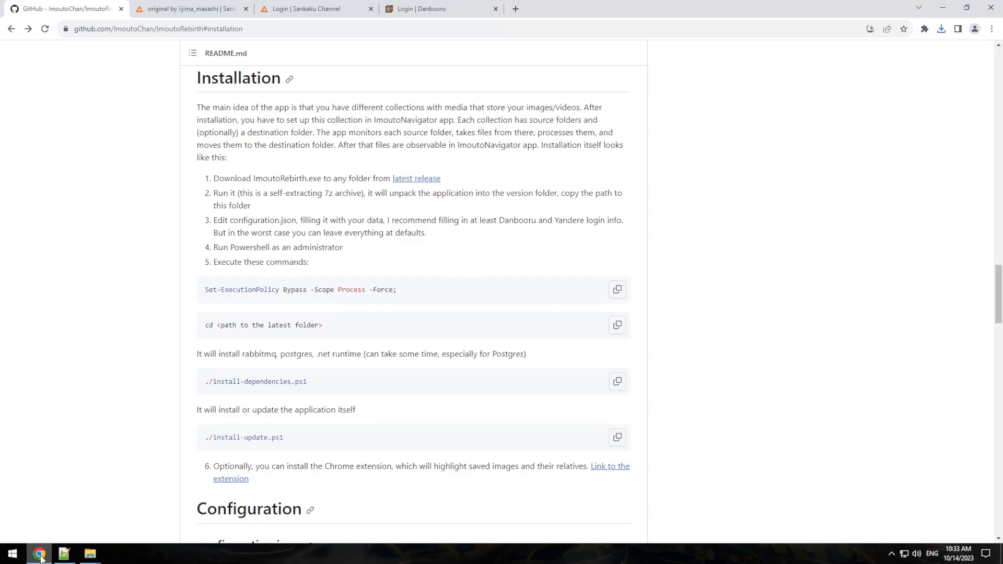
Step: Open Windows PowerShell as administrator and make its window smaller
{"action": "right_click", "coordinate": [12, 552]}
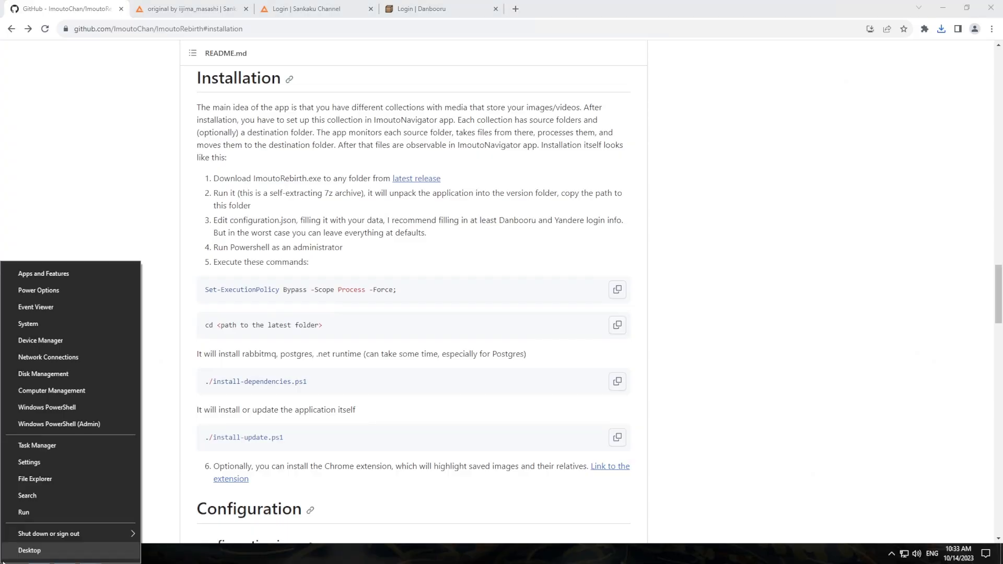
{"action": "left_click", "coordinate": [50, 424]}
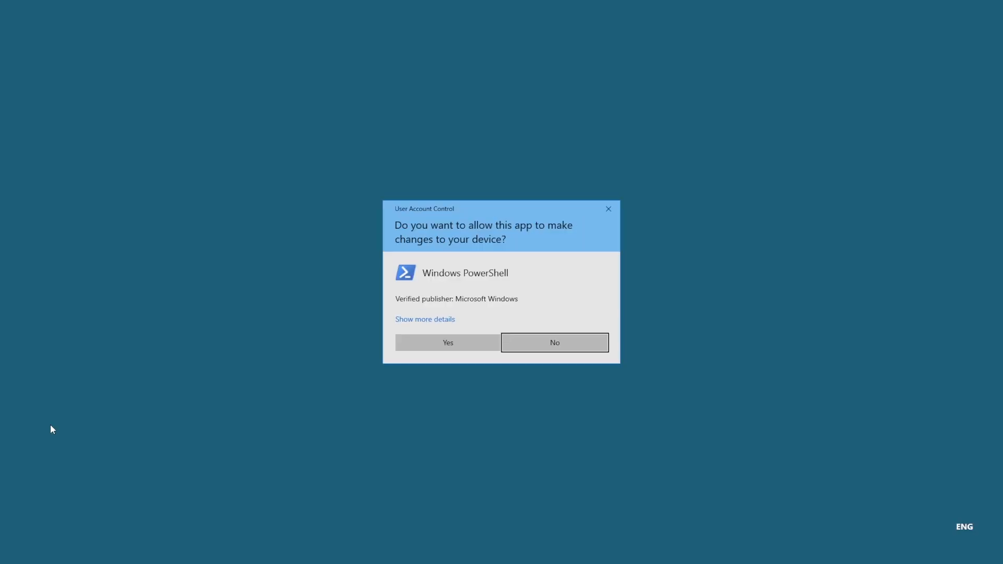
{"action": "left_click", "coordinate": [484, 342]}
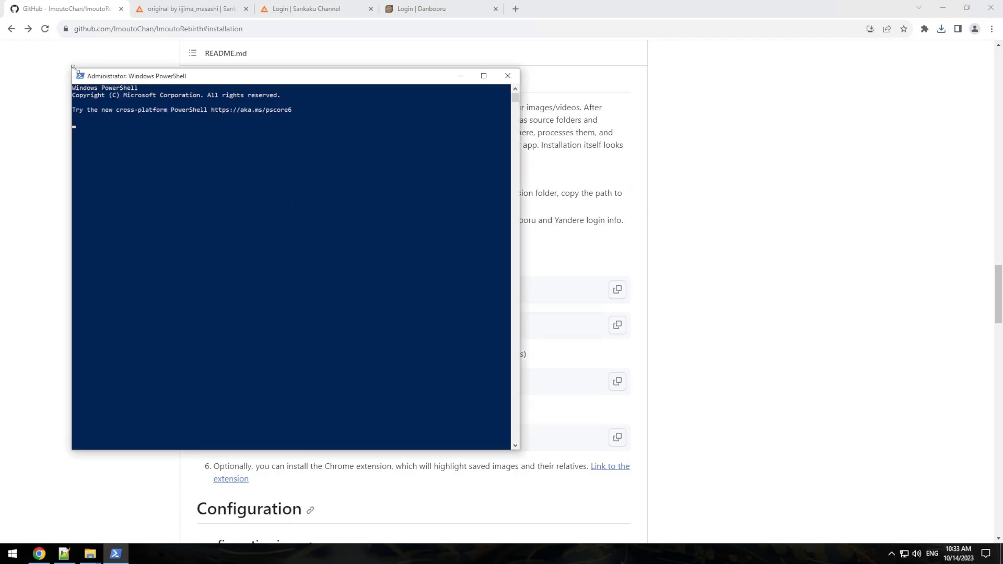
{"action": "left_click_drag", "start_coordinate": [72, 69], "coordinate": [591, 327]}
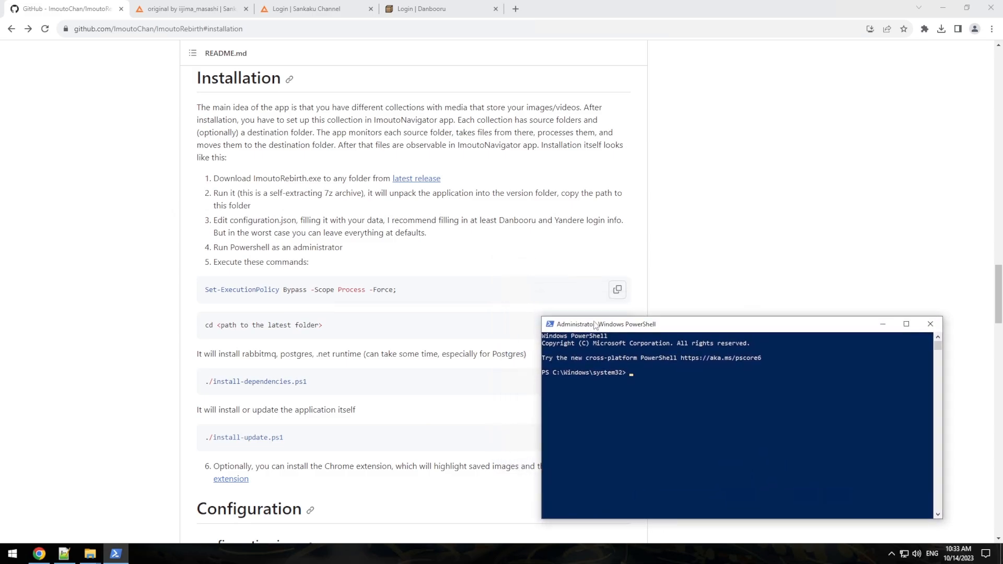
Step: Run Set-ExecutionPolicy Bypass -Scope Process -Force in the admin PowerShell
{"action": "left_click", "coordinate": [616, 289]}
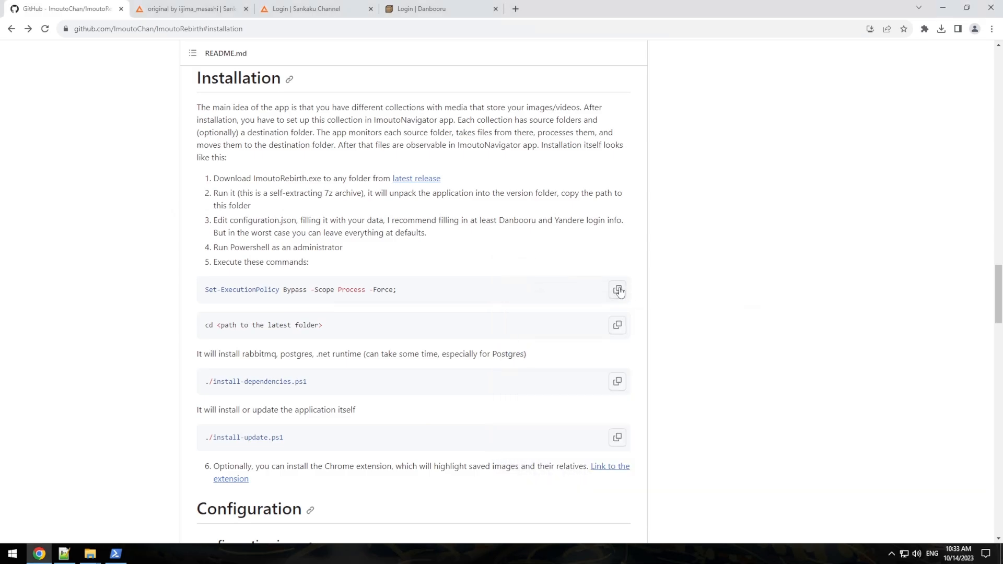
{"action": "left_click", "coordinate": [116, 553]}
{"action": "right_click", "coordinate": [647, 454]}
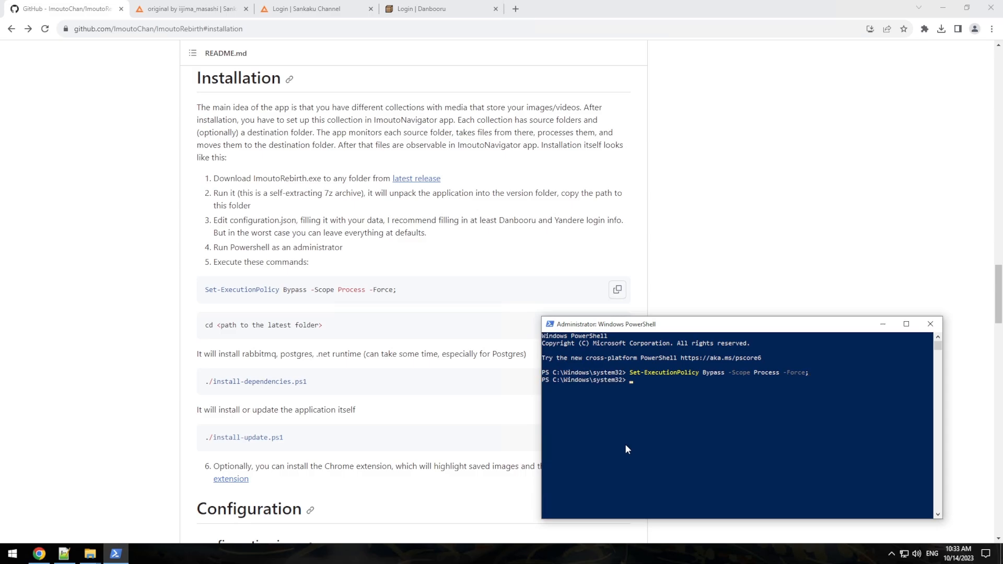
Step: Change directory to the extracted ImoutoRebirth-4.18.1 folder using its copied path
{"action": "mouse_move", "coordinate": [90, 554]}
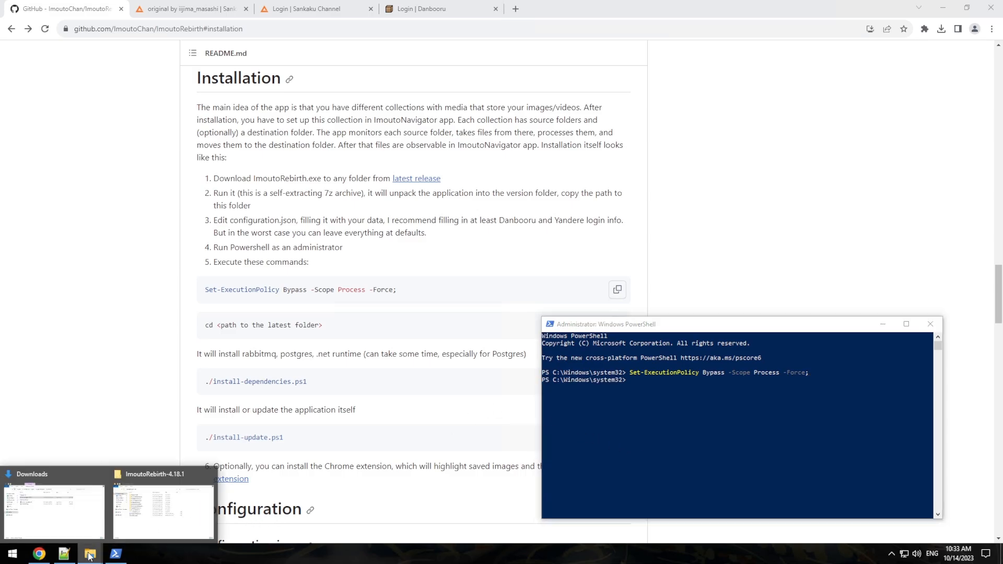
{"action": "left_click", "coordinate": [163, 502]}
{"action": "left_click", "coordinate": [351, 165]}
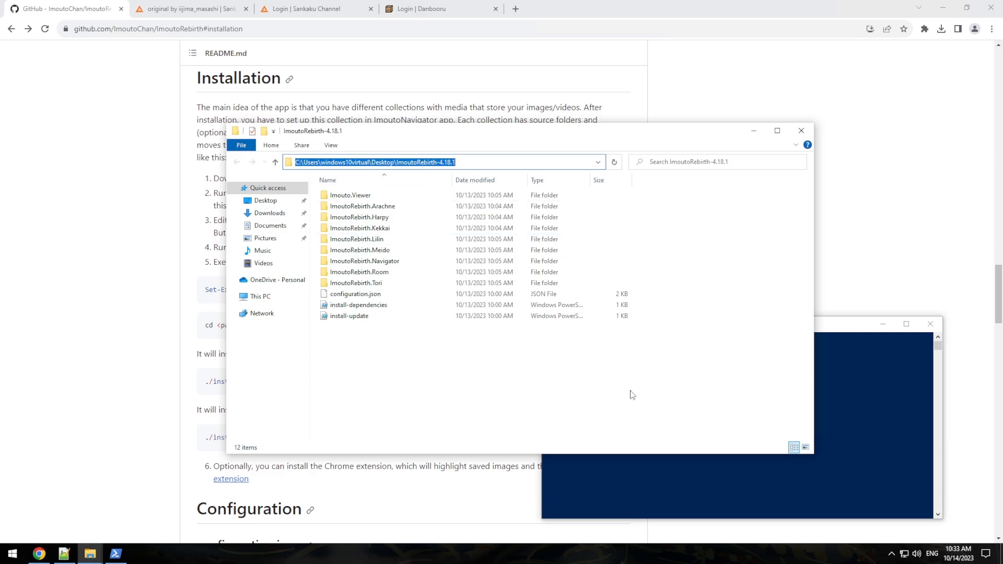
{"action": "left_click", "coordinate": [618, 477]}
{"action": "type", "text": "cd"}
{"action": "key", "text": "ctrl+v"}
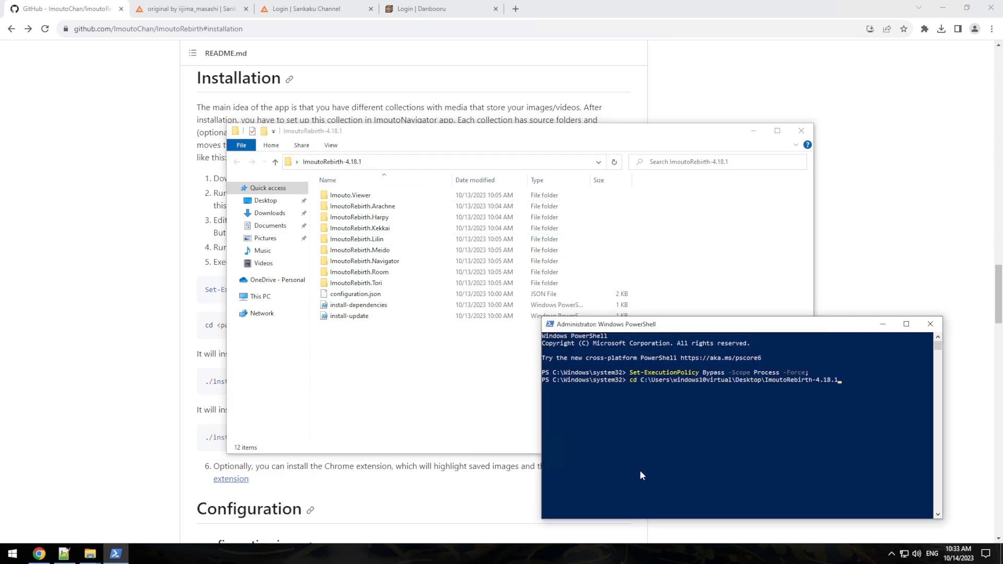
{"action": "key", "text": "Return"}
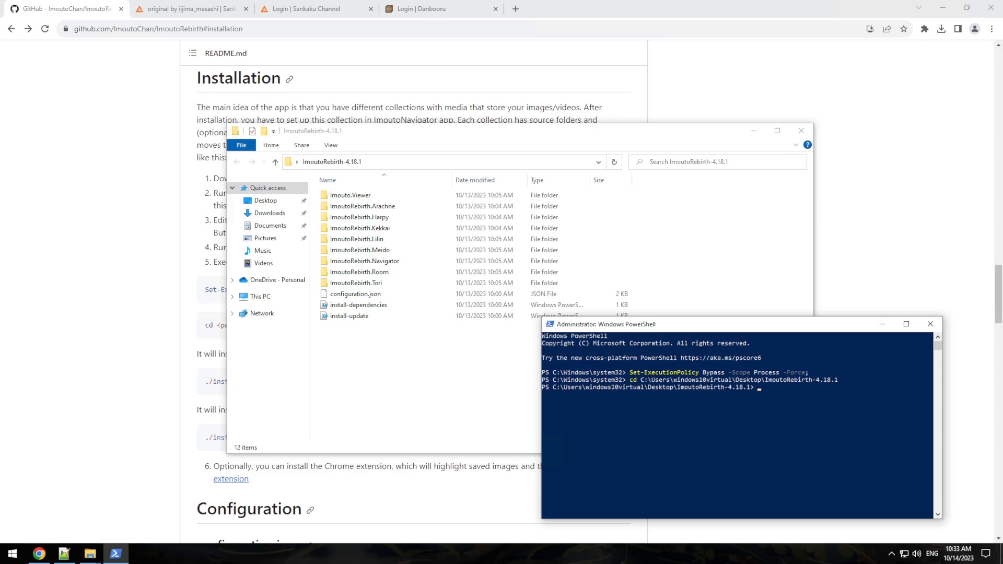
Step: Copy the install-dependencies command and place a smaller PowerShell window at the top centre
{"action": "left_click", "coordinate": [207, 380]}
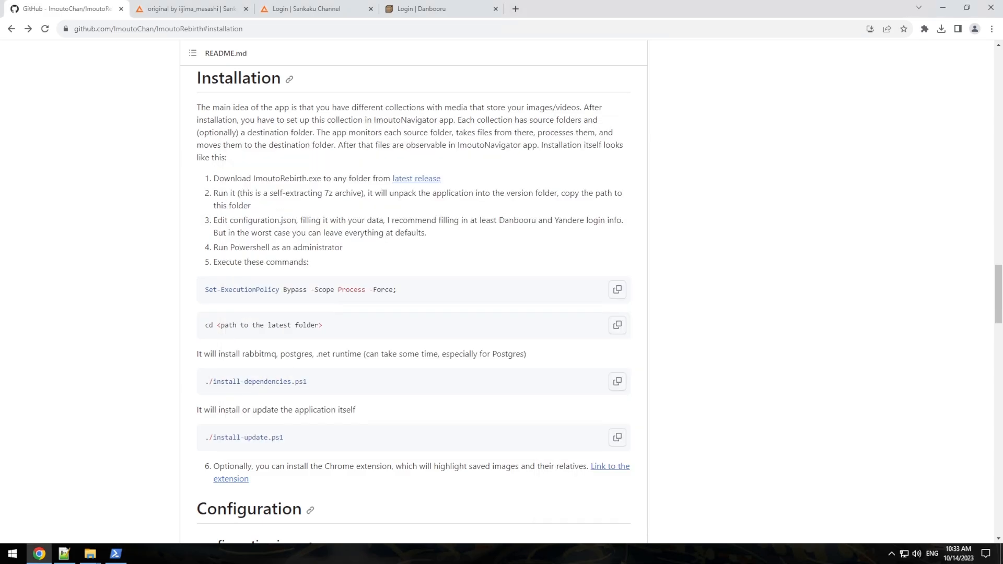
{"action": "left_click", "coordinate": [618, 383]}
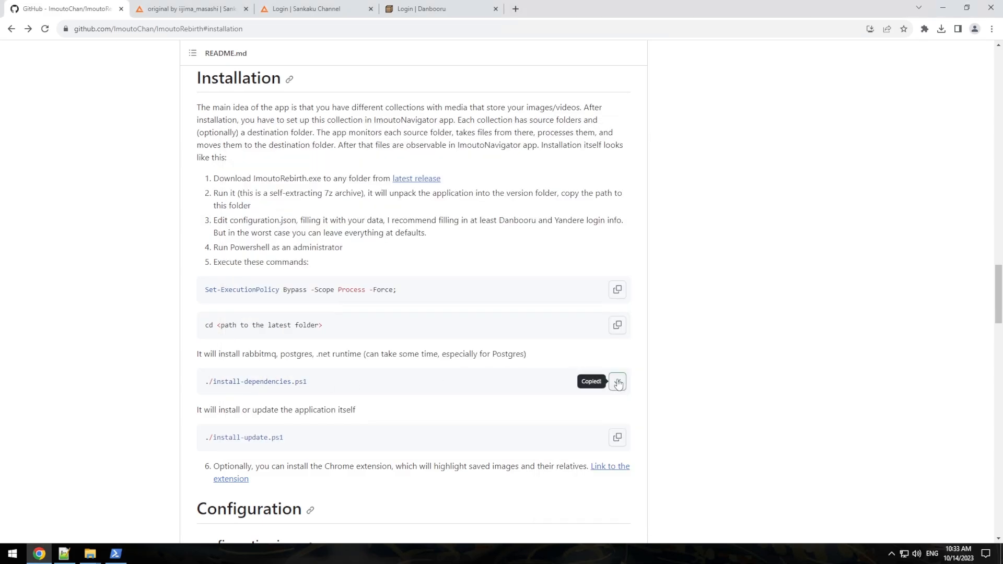
{"action": "left_click", "coordinate": [117, 554]}
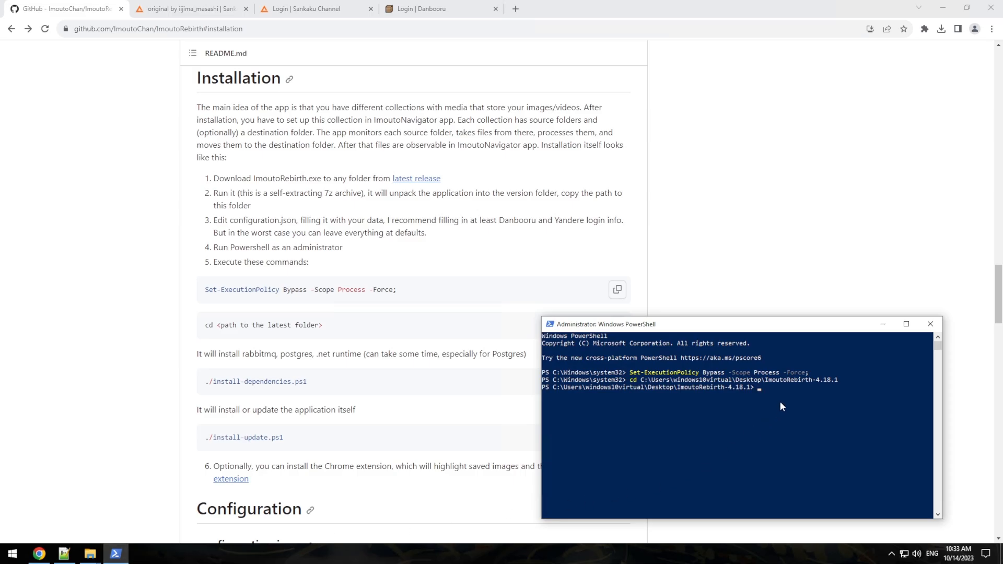
{"action": "left_click", "coordinate": [943, 8]}
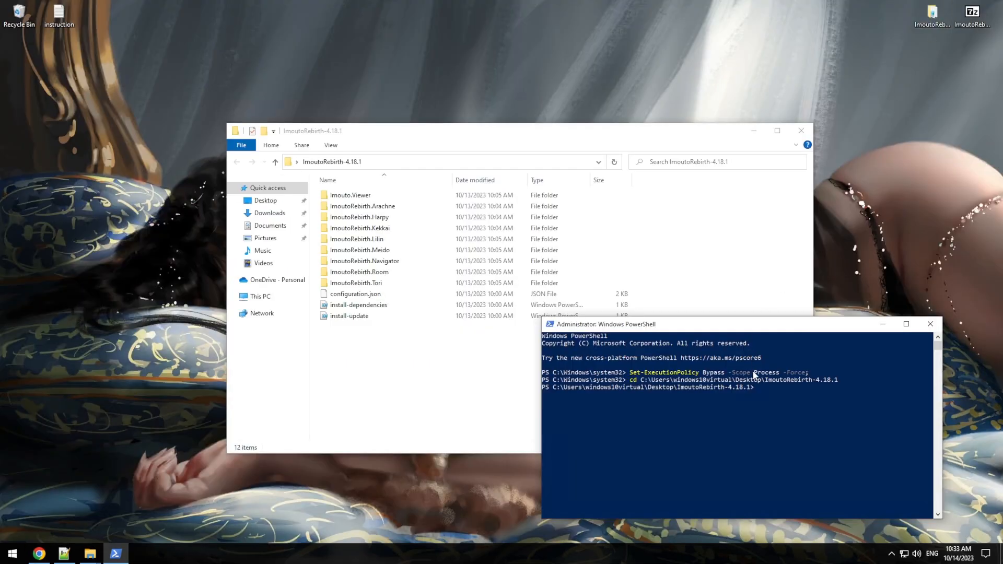
{"action": "left_click", "coordinate": [753, 131]}
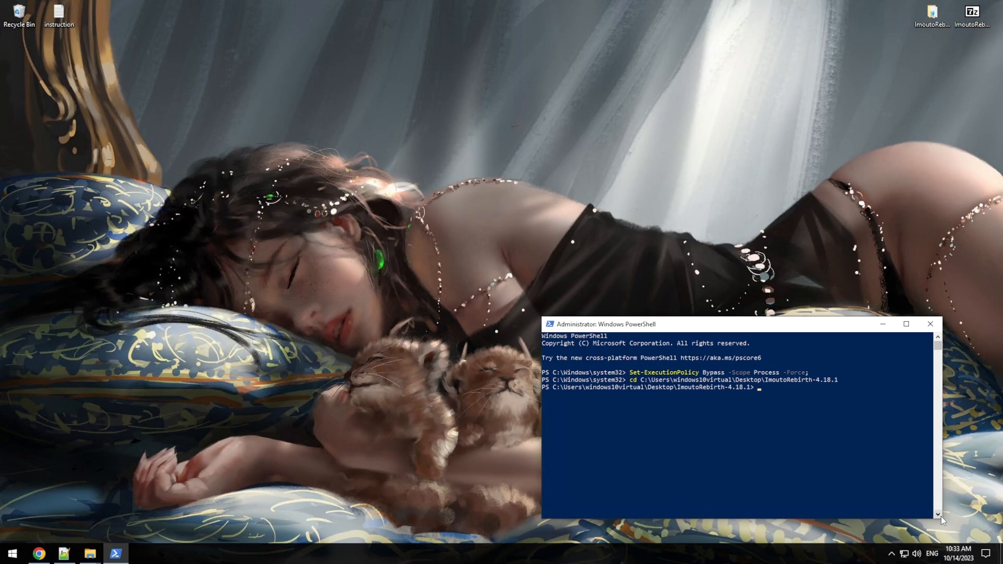
{"action": "left_click_drag", "start_coordinate": [942, 519], "coordinate": [871, 491]}
{"action": "left_click_drag", "start_coordinate": [714, 334], "coordinate": [665, 23]}
{"action": "left_click_drag", "start_coordinate": [823, 177], "coordinate": [839, 146]}
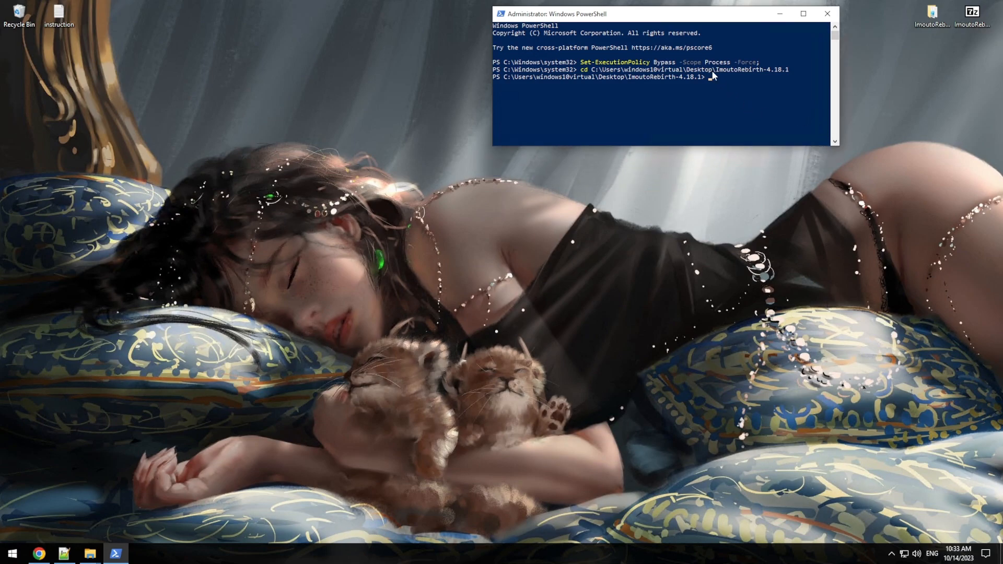
Step: Run ./install-dependencies.ps1 until Chocolatey installs .NET 7, PostgreSQL 15 and RabbitMQ
{"action": "right_click", "coordinate": [716, 80]}
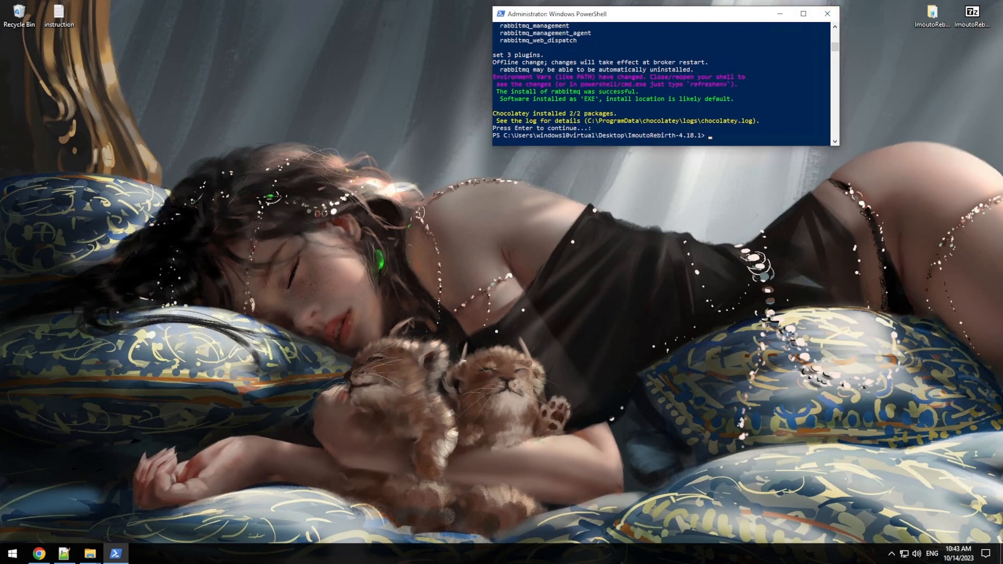
{"action": "right_click", "coordinate": [493, 553]}
{"action": "left_click", "coordinate": [502, 512]}
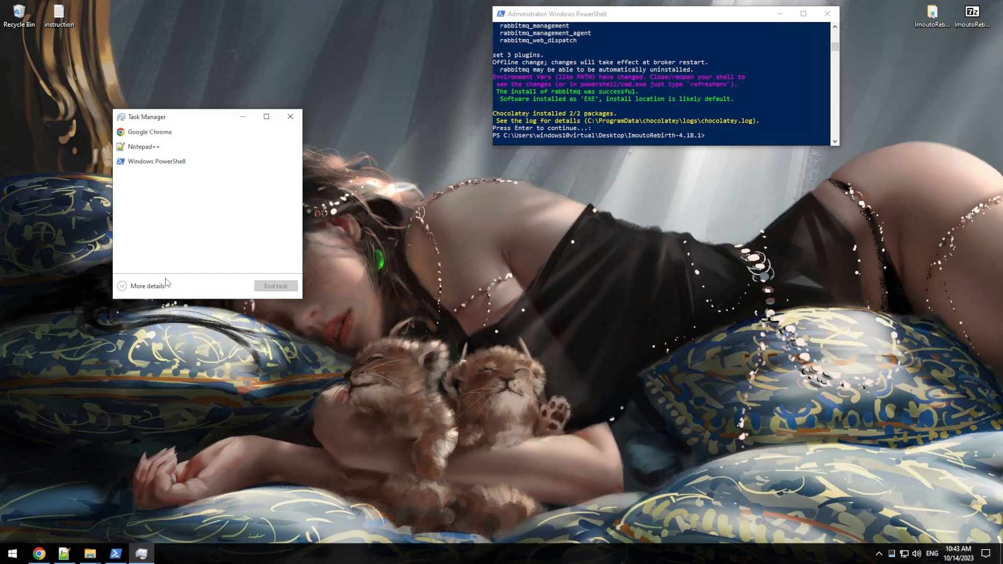
{"action": "left_click", "coordinate": [148, 285]}
{"action": "left_click", "coordinate": [310, 144]}
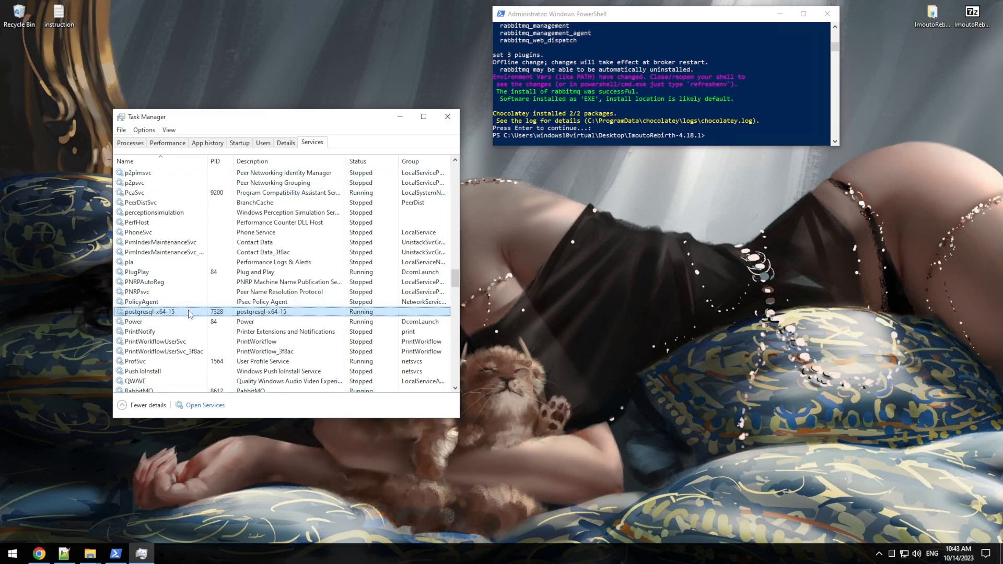
{"action": "left_click", "coordinate": [448, 117]}
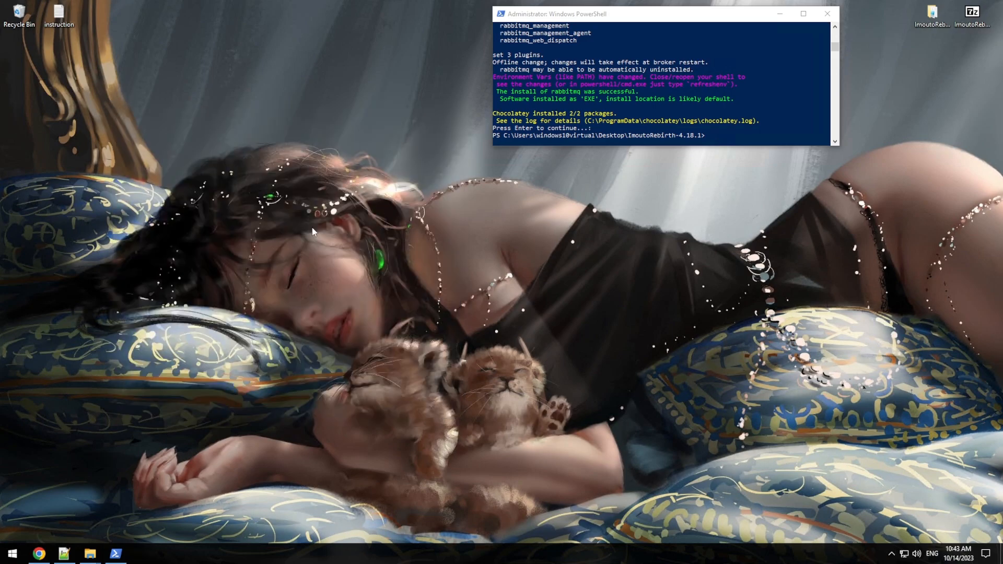
Step: Open configuration.json from the ImoutoRebirth-4.18.1 folder in Notepad++
{"action": "mouse_move", "coordinate": [86, 555]}
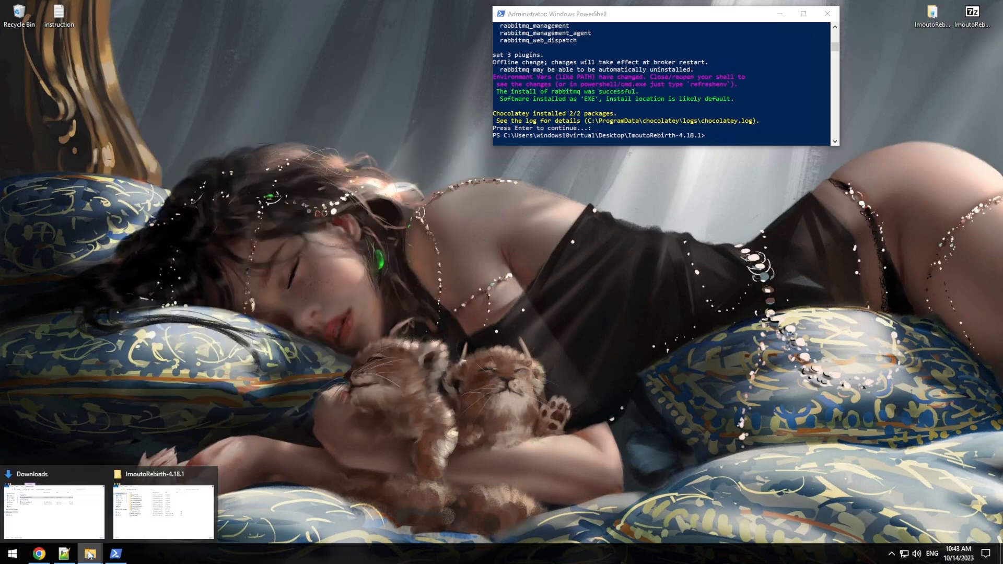
{"action": "left_click", "coordinate": [184, 519]}
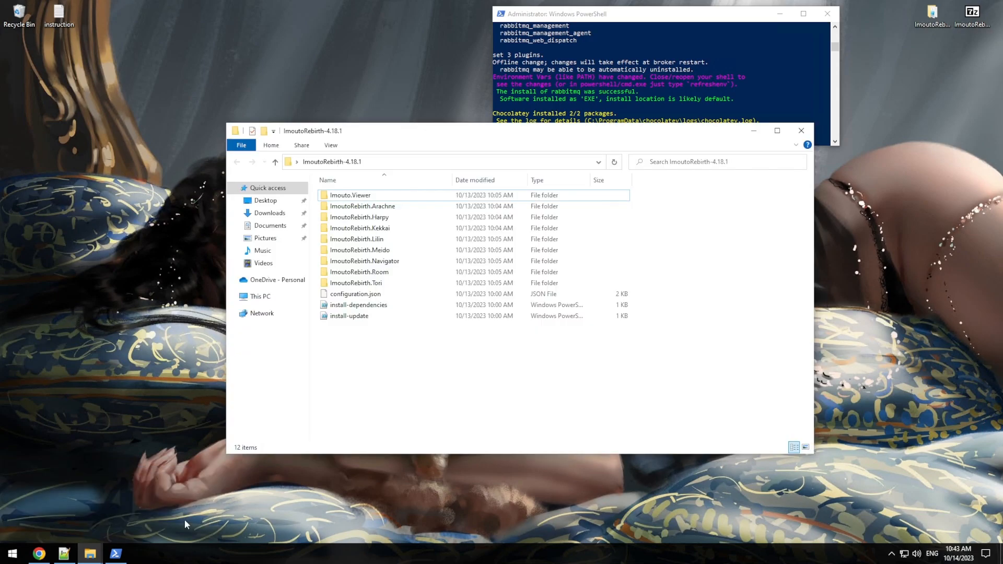
{"action": "right_click", "coordinate": [358, 296]}
{"action": "left_click", "coordinate": [378, 314]}
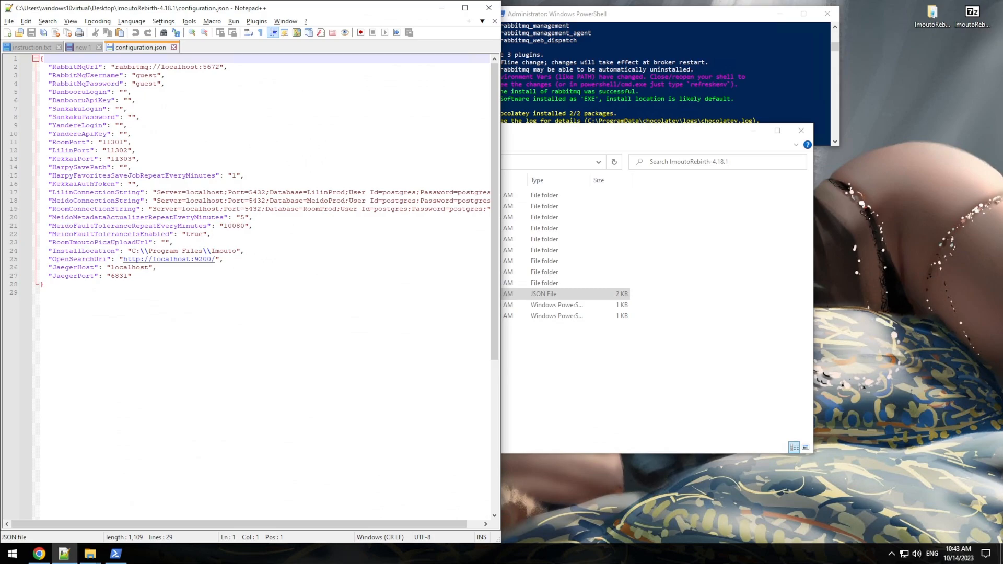
Step: Bookmark the DanbooruLogin, SankakuLogin, SankakuPassword and HarpySavePath lines
{"action": "left_click", "coordinate": [23, 94]}
{"action": "left_click", "coordinate": [23, 111]}
{"action": "left_click", "coordinate": [19, 120]}
{"action": "left_click", "coordinate": [23, 167]}
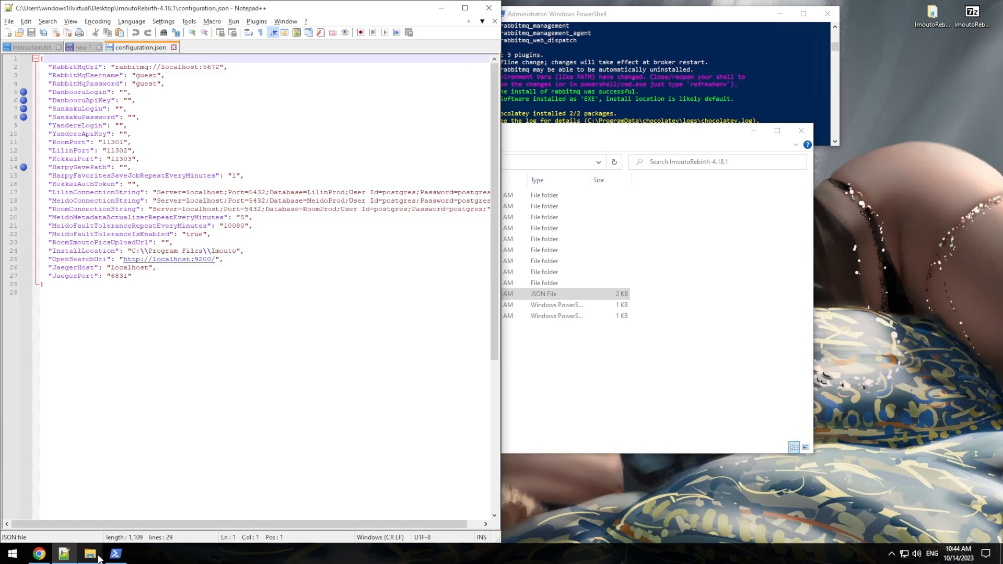
Step: Create a Collections folder in Documents with an Art folder inside it
{"action": "mouse_move", "coordinate": [99, 557]}
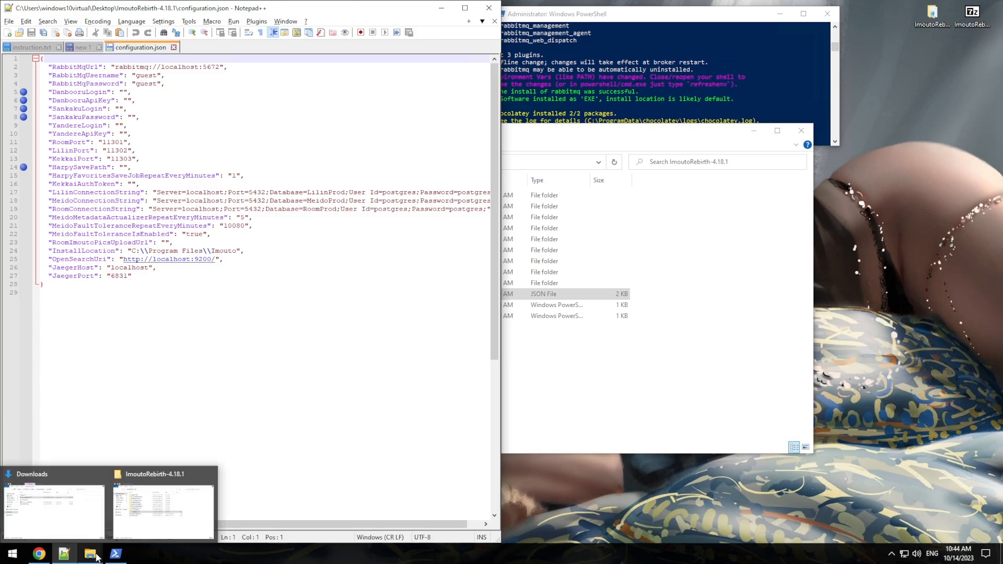
{"action": "left_click", "coordinate": [164, 521]}
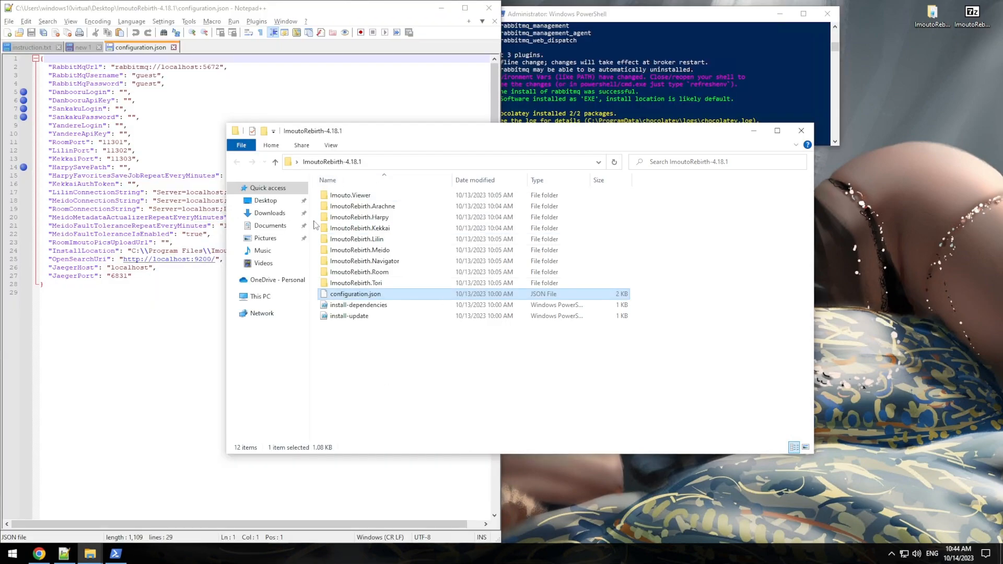
{"action": "left_click", "coordinate": [275, 226]}
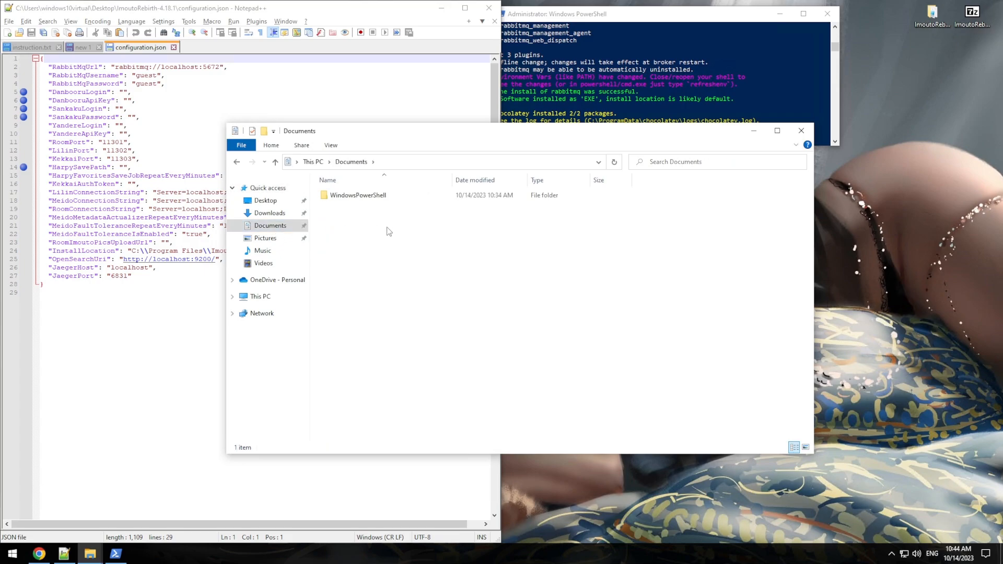
{"action": "key", "text": "ctrl+shift+n"}
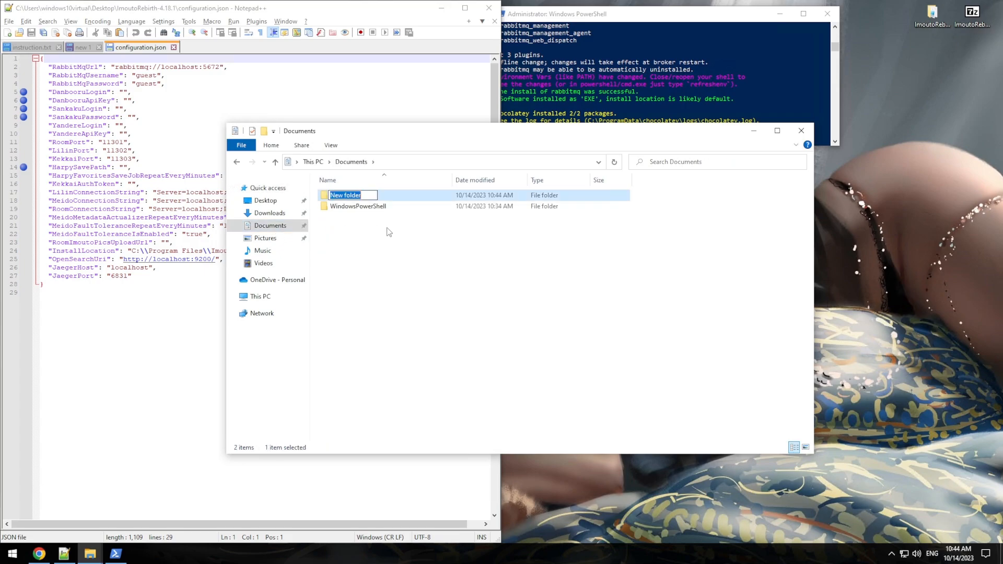
{"action": "type", "text": "Collections"}
{"action": "key", "text": "Return"}
{"action": "key", "text": "Return"}
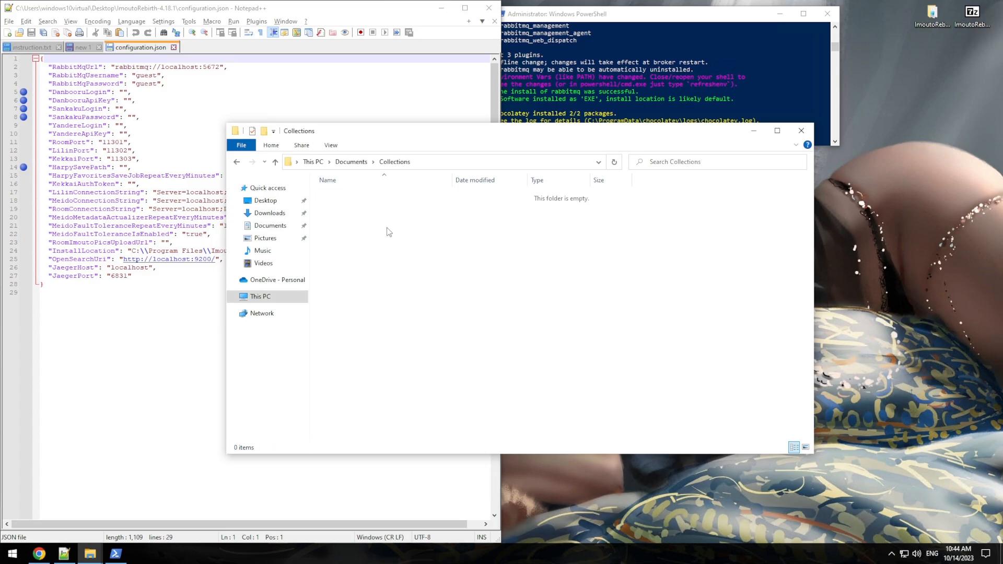
{"action": "key", "text": "ctrl+shift+n"}
{"action": "type", "text": "At"}
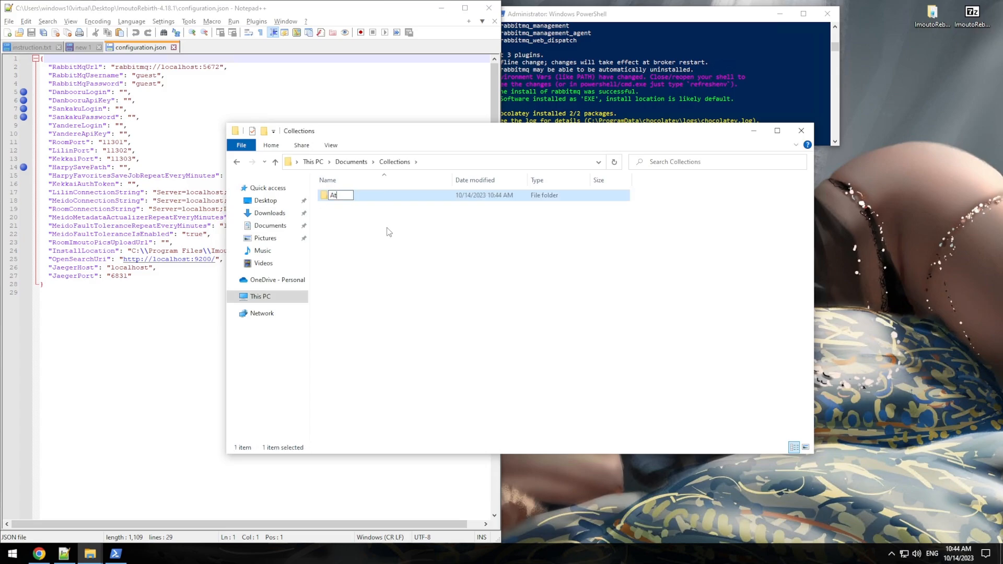
{"action": "type", "text": "t"}
{"action": "key", "text": "Return"}
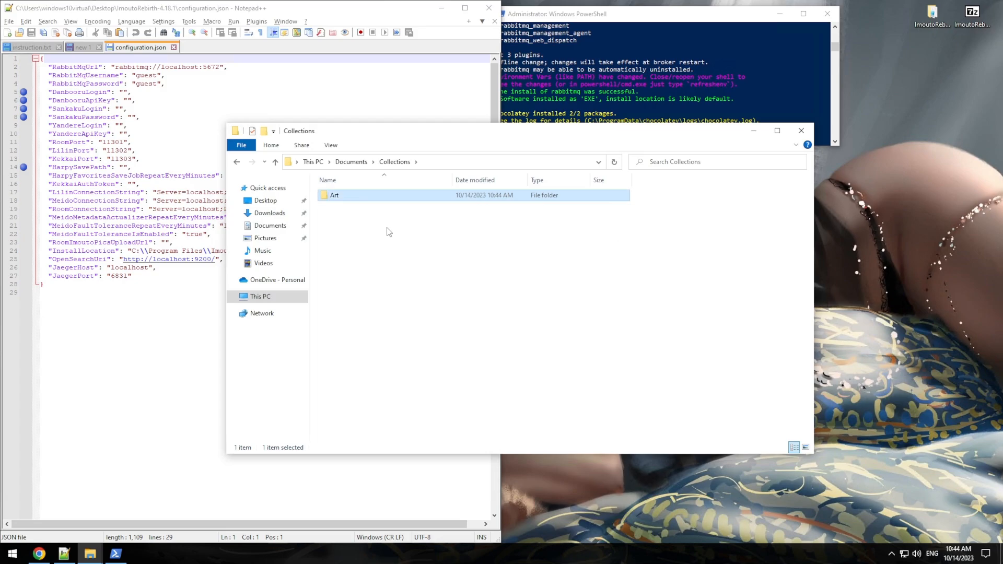
{"action": "key", "text": "Return"}
Step: Inside Art, create a Source folder and begin a second folder named Collection
{"action": "key", "text": "ctrl+shift+n"}
{"action": "type", "text": "Source"}
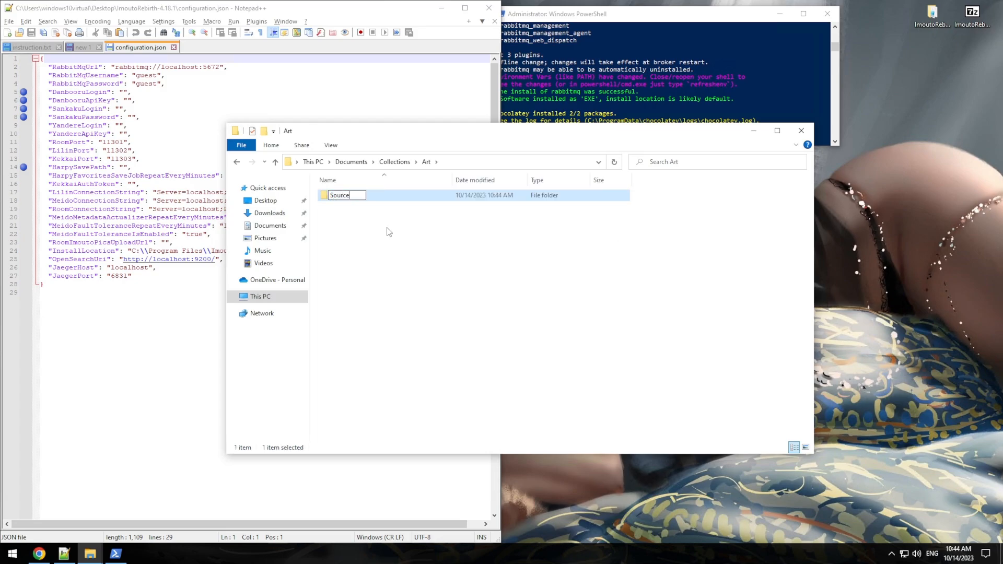
{"action": "key", "text": "Return"}
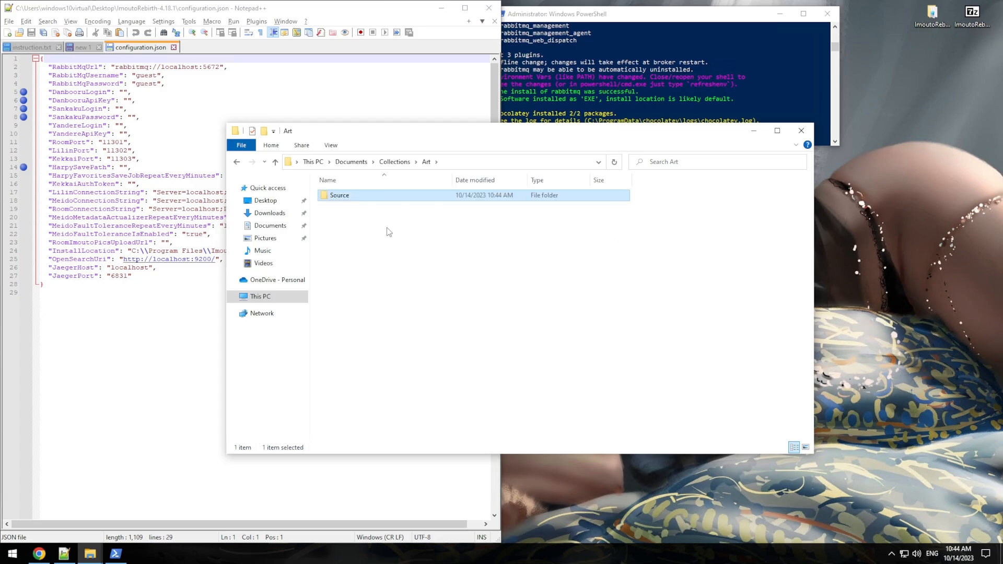
{"action": "key", "text": "ctrl+shift+n"}
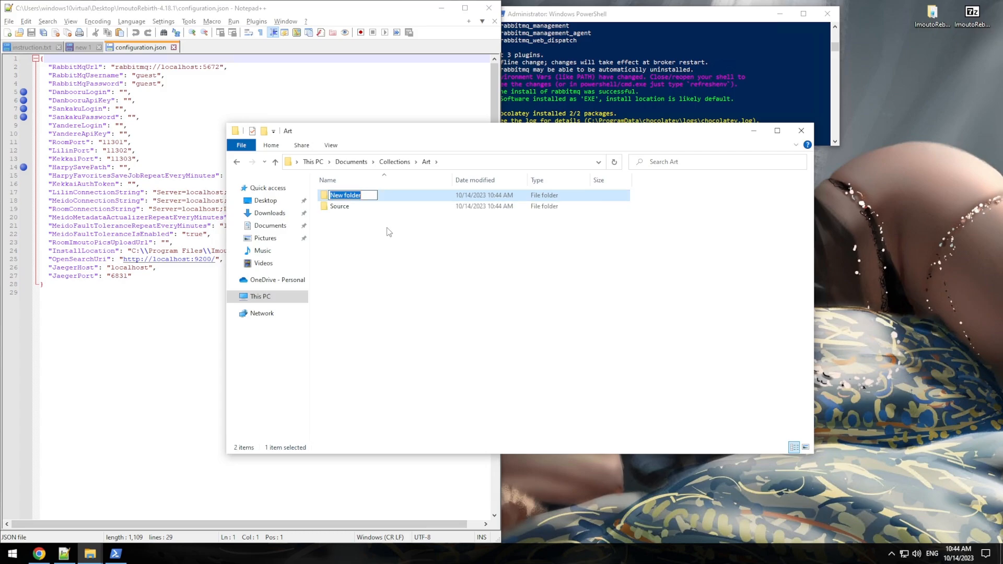
{"action": "type", "text": "Destination"}
{"action": "key", "text": "ctrl+BackSpace"}
{"action": "key", "text": "ctrl+BackSpace"}
{"action": "key", "text": "BackSpace"}
{"action": "key", "text": "BackSpace"}
{"action": "key", "text": "BackSpace"}
{"action": "key", "text": "BackSpace"}
{"action": "key", "text": "BackSpace"}
{"action": "key", "text": "BackSpace"}
{"action": "key", "text": "BackSpace"}
{"action": "key", "text": "BackSpace"}
{"action": "key", "text": "BackSpace"}
{"action": "key", "text": "BackSpace"}
{"action": "key", "text": "BackSpace"}
{"action": "key", "text": "BackSpace"}
{"action": "key", "text": "BackSpace"}
{"action": "key", "text": "BackSpace"}
{"action": "key", "text": "BackSpace"}
{"action": "type", "text": "Collectio"}
Step: Finish the Collection folder, then create WithHash and WithoutHash folders inside Source
{"action": "left_click", "coordinate": [350, 246]}
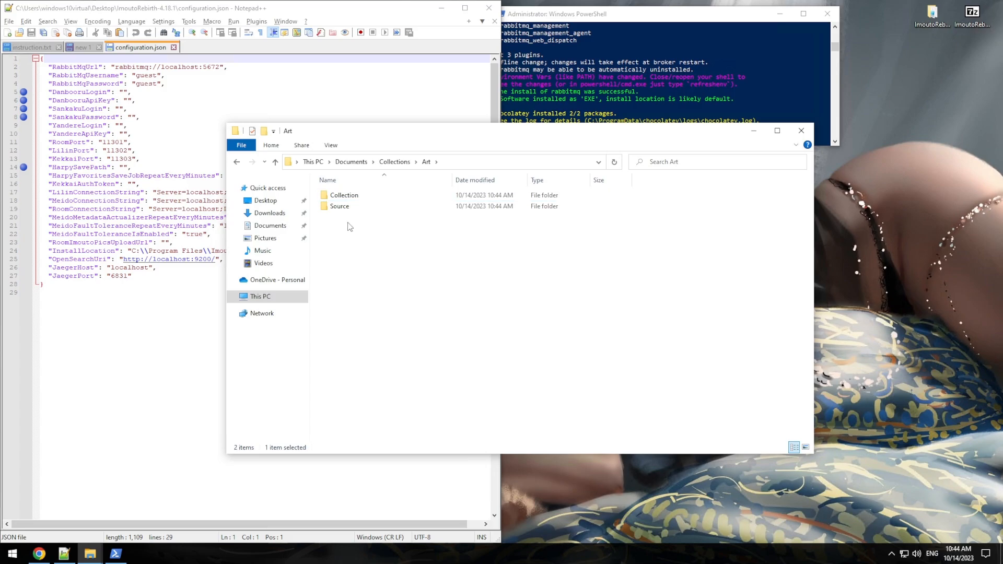
{"action": "double_click", "coordinate": [345, 207]}
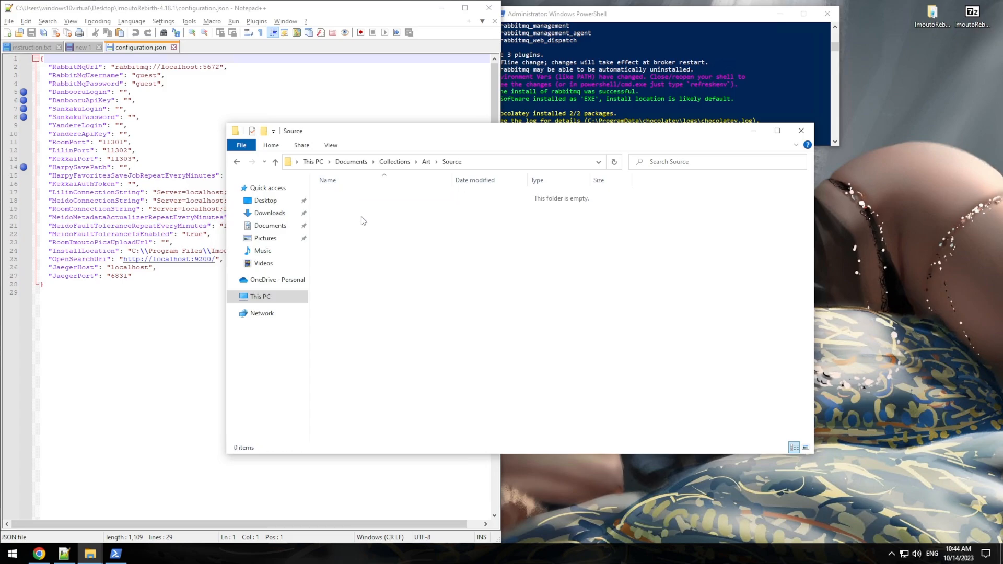
{"action": "key", "text": "ctrl+shift+n"}
{"action": "type", "text": "W"}
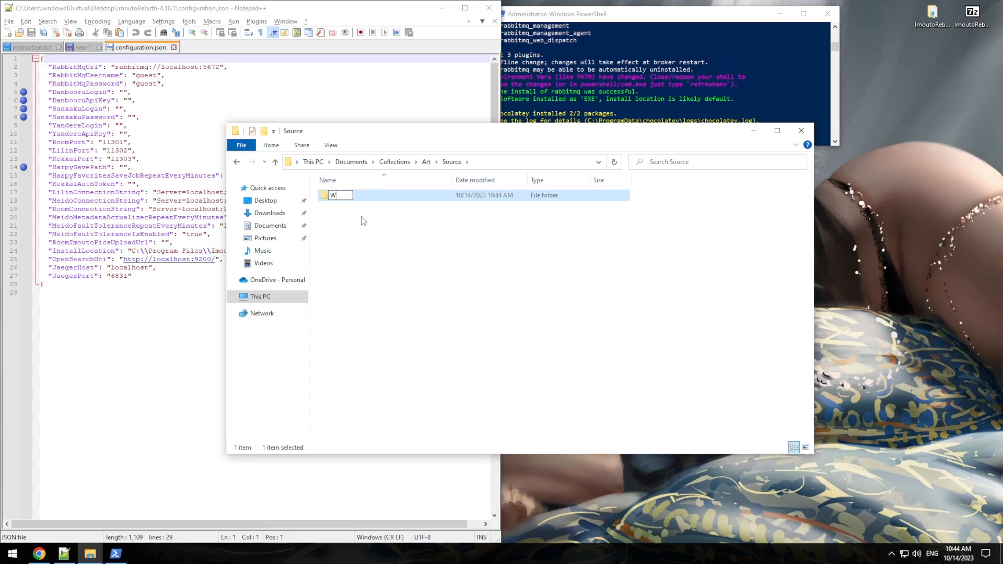
{"action": "type", "text": "ithHash"}
{"action": "key", "text": "Return"}
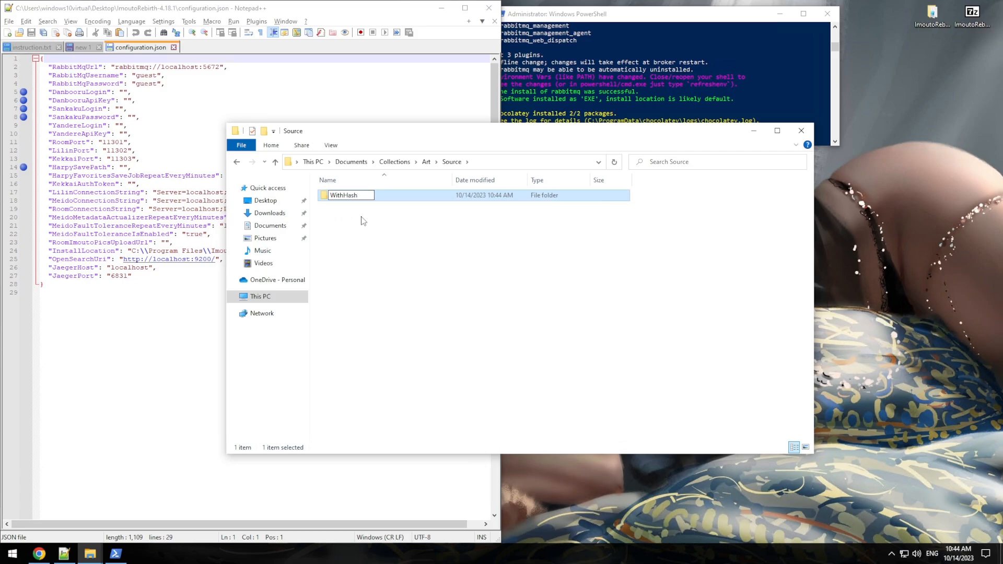
{"action": "key", "text": "ctrl+shift+n"}
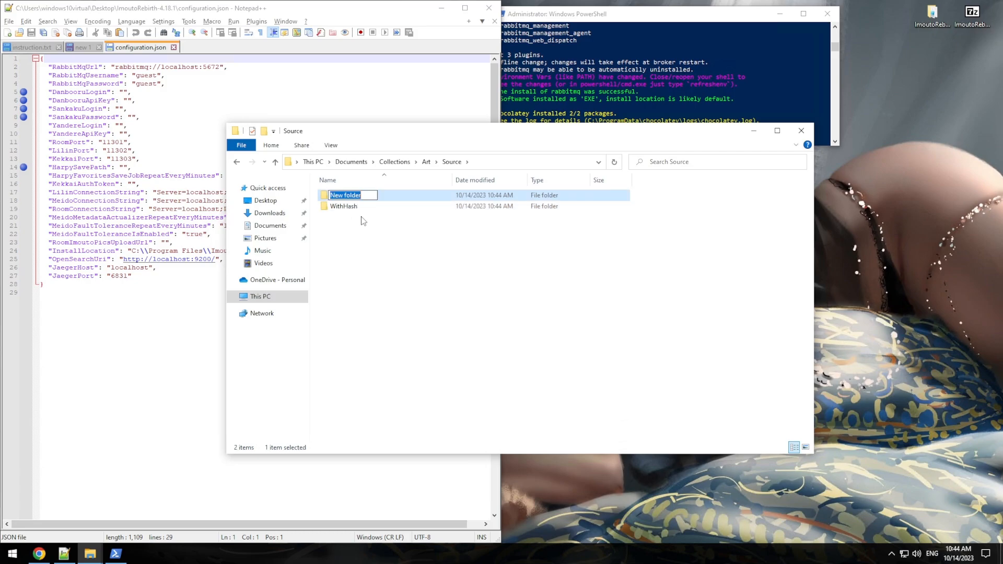
{"action": "type", "text": "WithoutHash"}
{"action": "key", "text": "Return"}
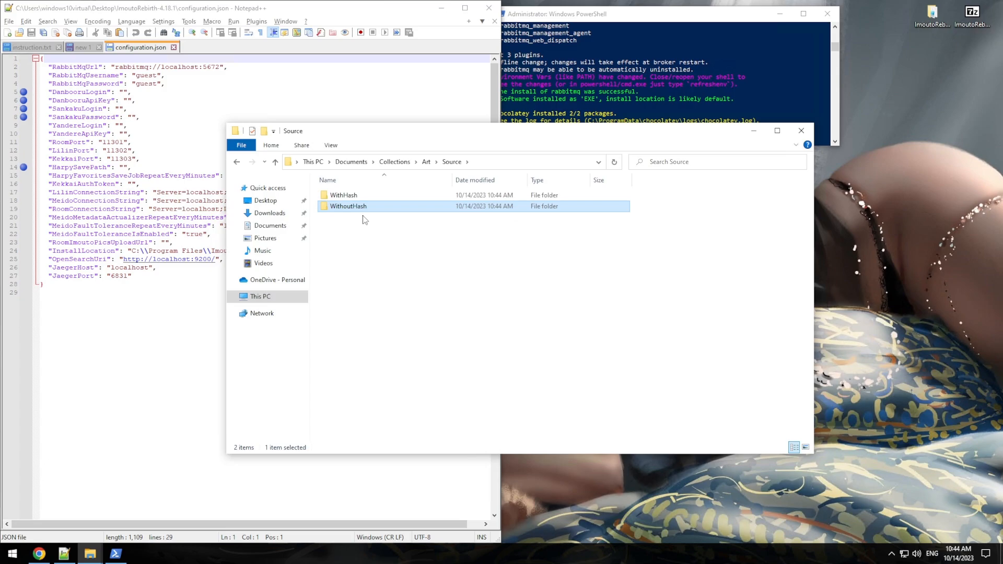
Step: Copy the full WithHash folder path from the address bar
{"action": "double_click", "coordinate": [367, 197]}
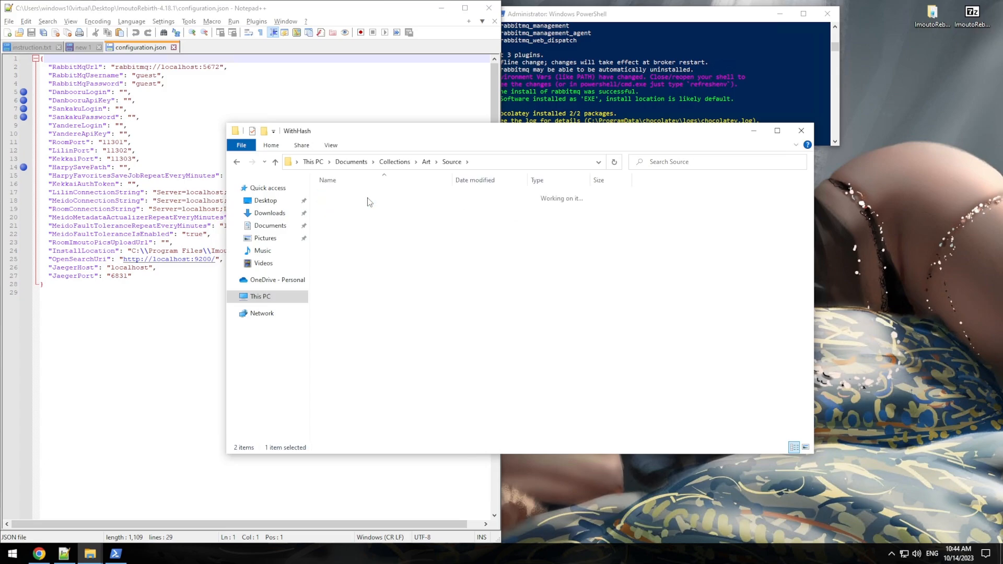
{"action": "left_click", "coordinate": [529, 162]}
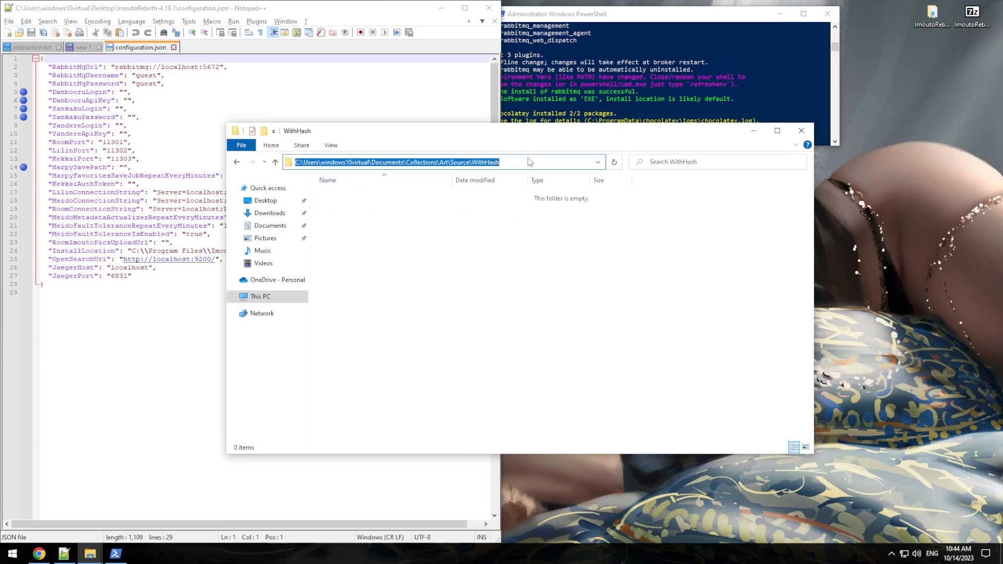
{"action": "right_click", "coordinate": [476, 165]}
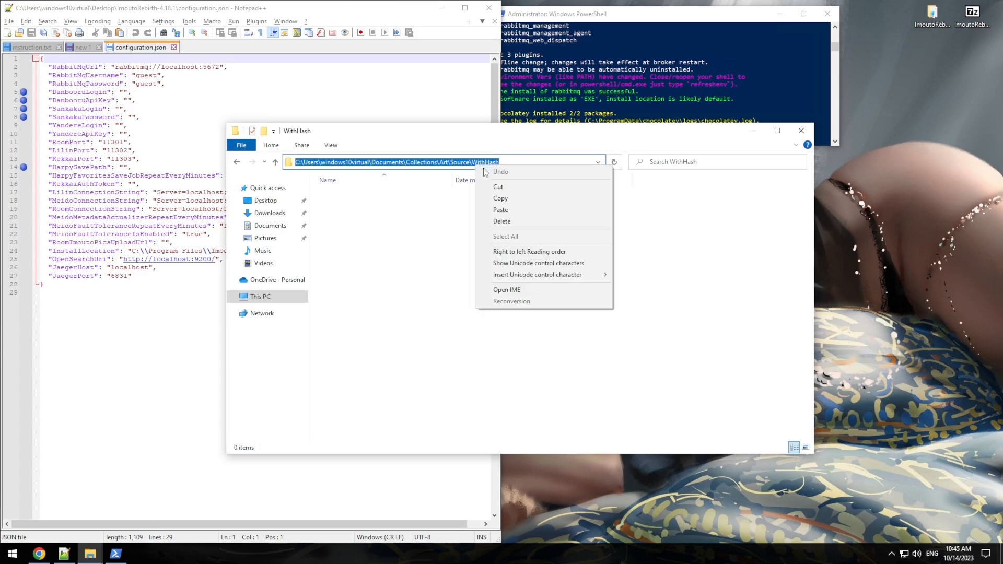
{"action": "left_click", "coordinate": [519, 199]}
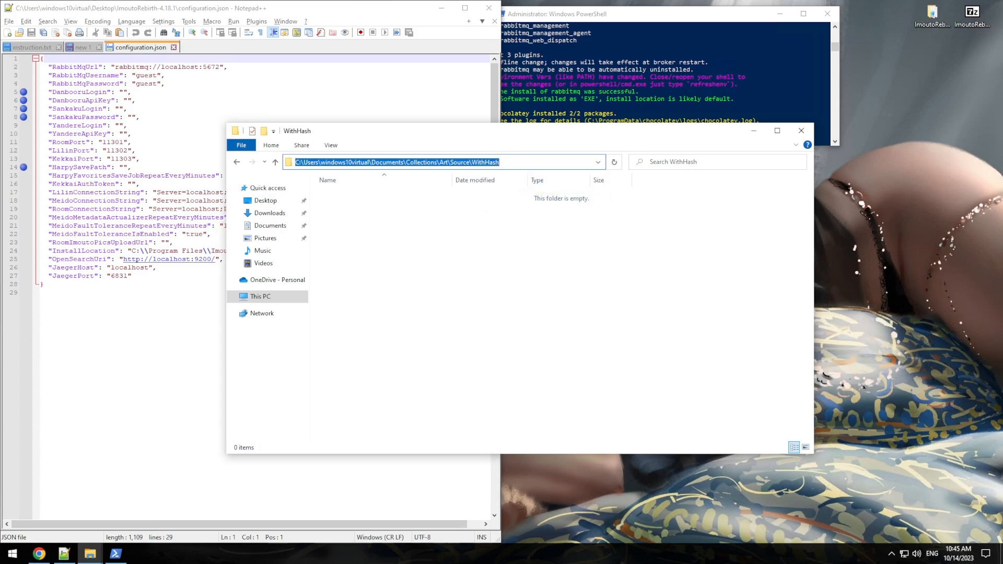
Step: Set HarpySavePath to the WithHash path with doubled backslashes and save configuration.json
{"action": "left_click", "coordinate": [124, 167]}
{"action": "key", "text": "ctrl+v"}
{"action": "left_click", "coordinate": [136, 168]}
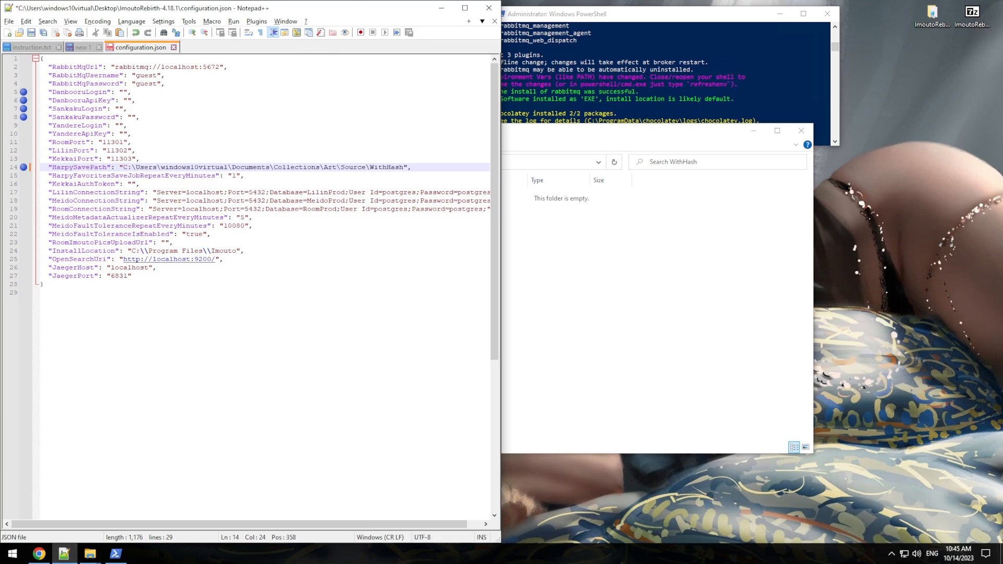
{"action": "type", "text": "\\"}
{"action": "key", "text": "ctrl+Right"}
{"action": "key", "text": "ctrl+Right"}
{"action": "type", "text": "\\"}
{"action": "key", "text": "ctrl+Right"}
{"action": "key", "text": "ctrl+Right"}
{"action": "type", "text": "\\"}
{"action": "key", "text": "ctrl+Right"}
{"action": "key", "text": "ctrl+Right"}
{"action": "type", "text": "\\"}
{"action": "key", "text": "ctrl+Right"}
{"action": "key", "text": "ctrl+Right"}
{"action": "type", "text": "\\"}
{"action": "key", "text": "ctrl+Right"}
{"action": "key", "text": "ctrl+Right"}
{"action": "type", "text": "\\"}
{"action": "key", "text": "ctrl+Right"}
{"action": "type", "text": "\\"}
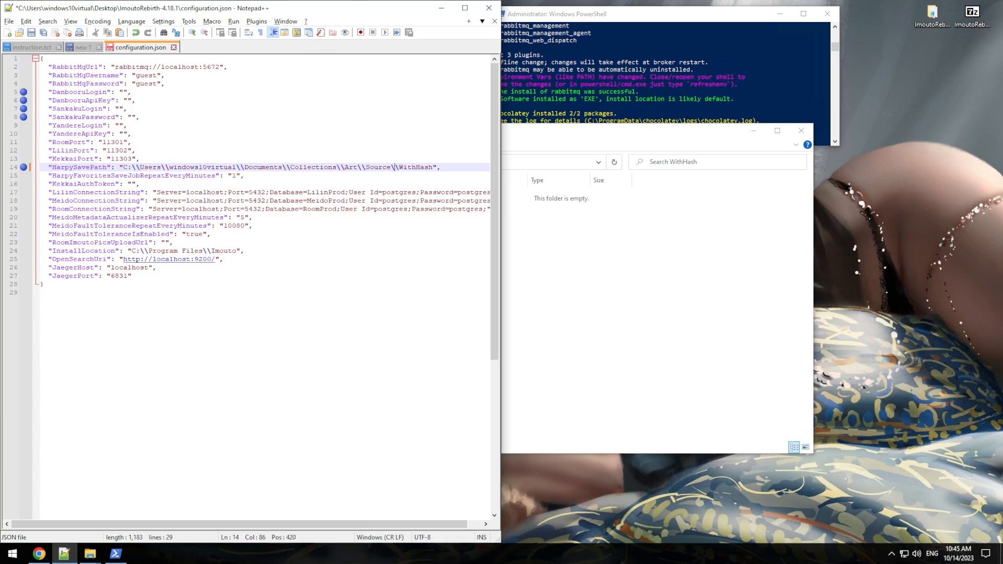
{"action": "key", "text": "ctrl+s"}
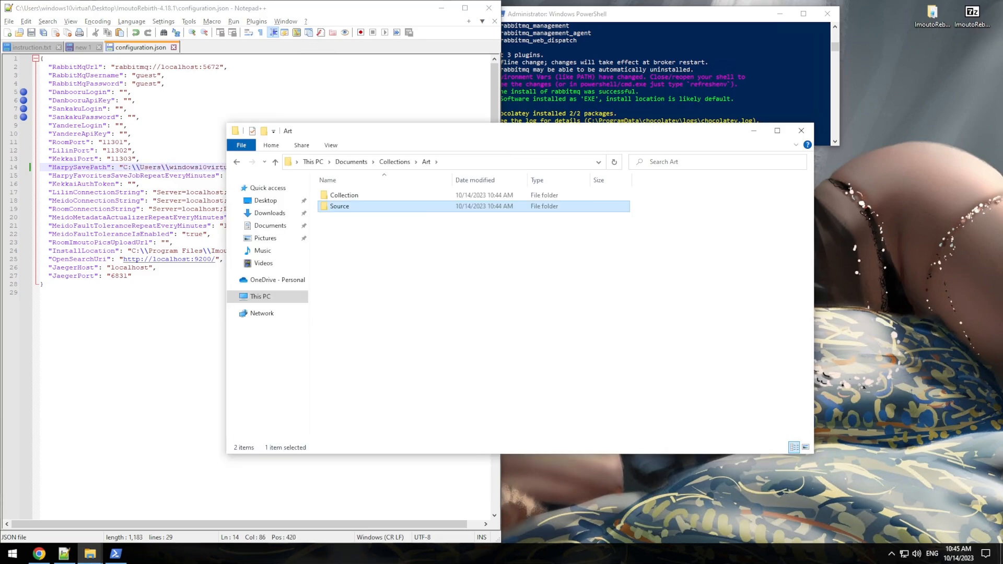
Step: Search 10minutemail in a new tab, open 10 Minute Mail, and copy its temporary address
{"action": "left_click", "coordinate": [47, 556]}
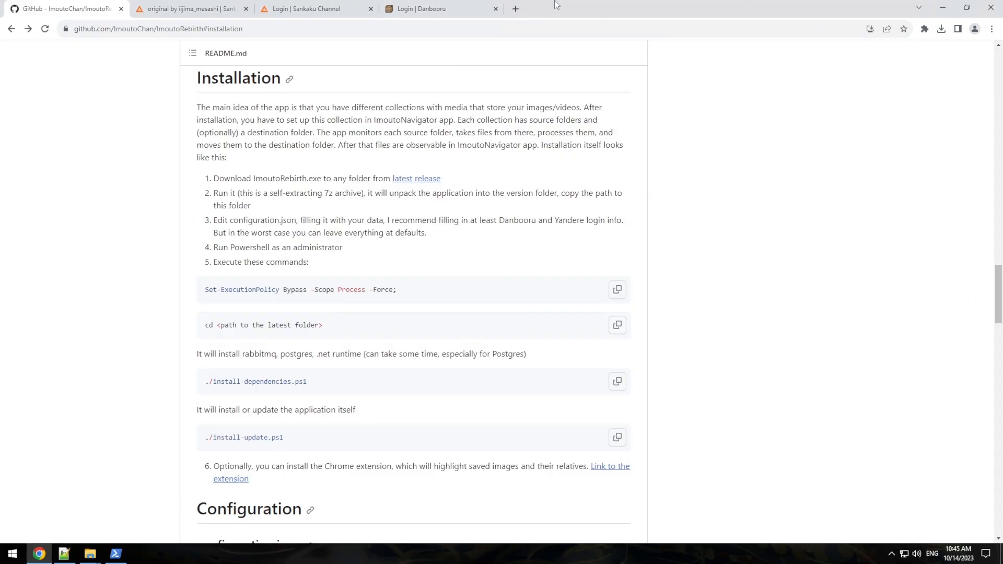
{"action": "left_click_drag", "start_coordinate": [585, 5], "coordinate": [520, 135]}
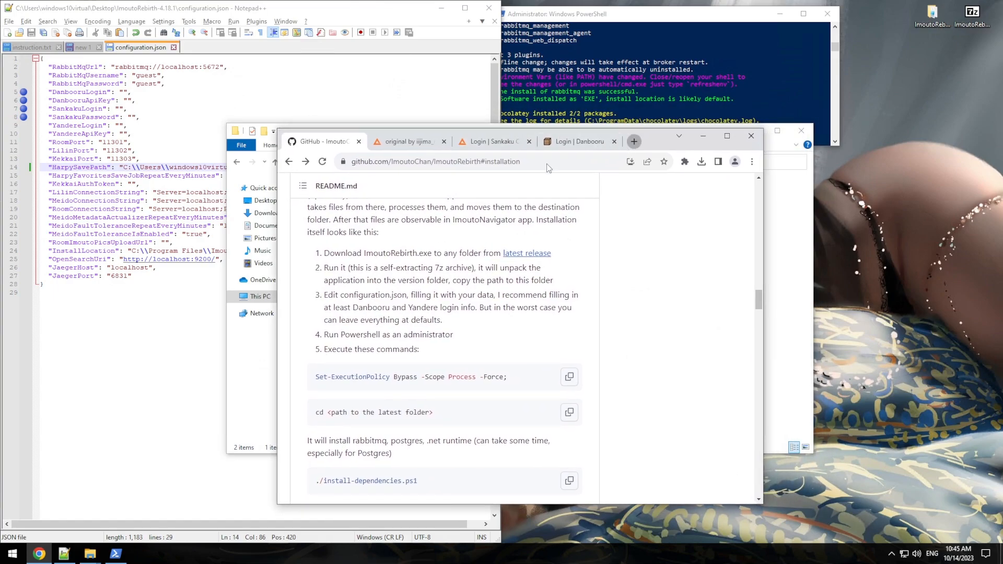
{"action": "key", "text": "ctrl+t"}
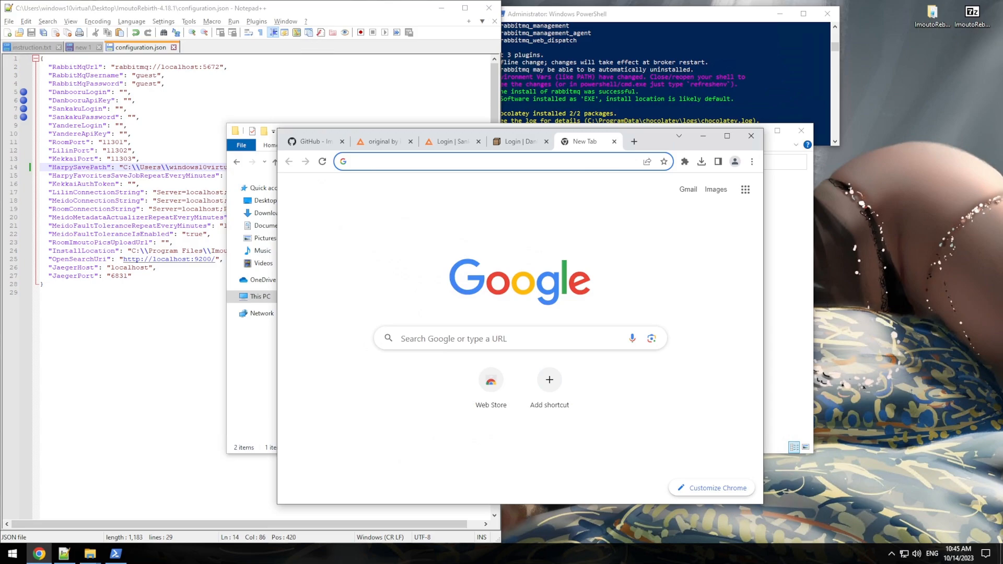
{"action": "type", "text": "10"}
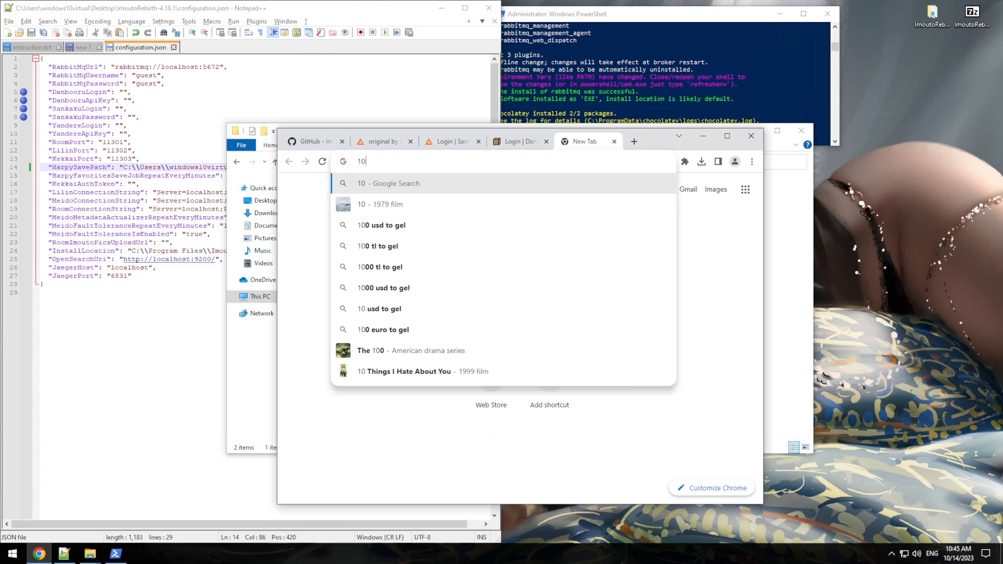
{"action": "type", "text": "min"}
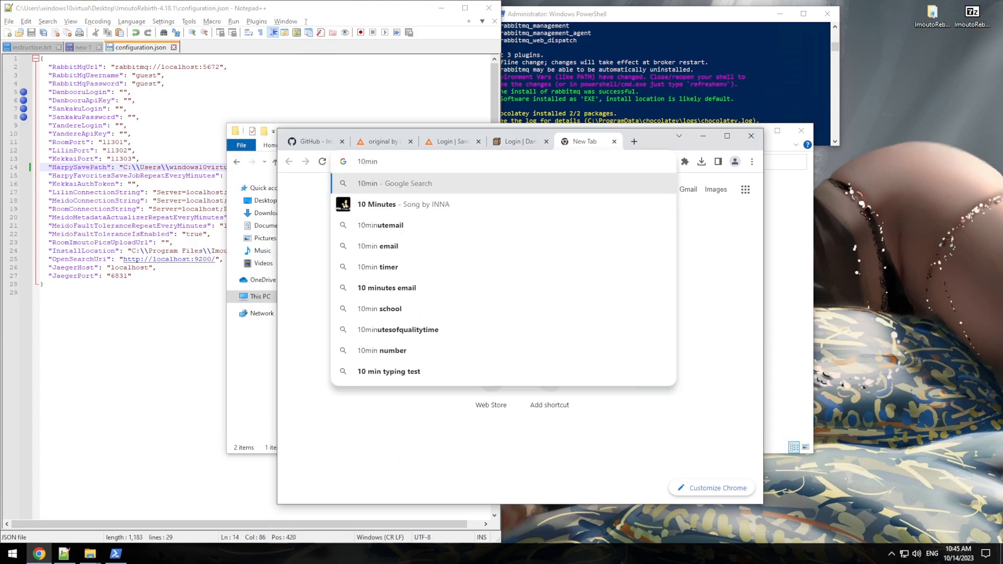
{"action": "key", "text": "Down"}
{"action": "key", "text": "Down"}
{"action": "key", "text": "Return"}
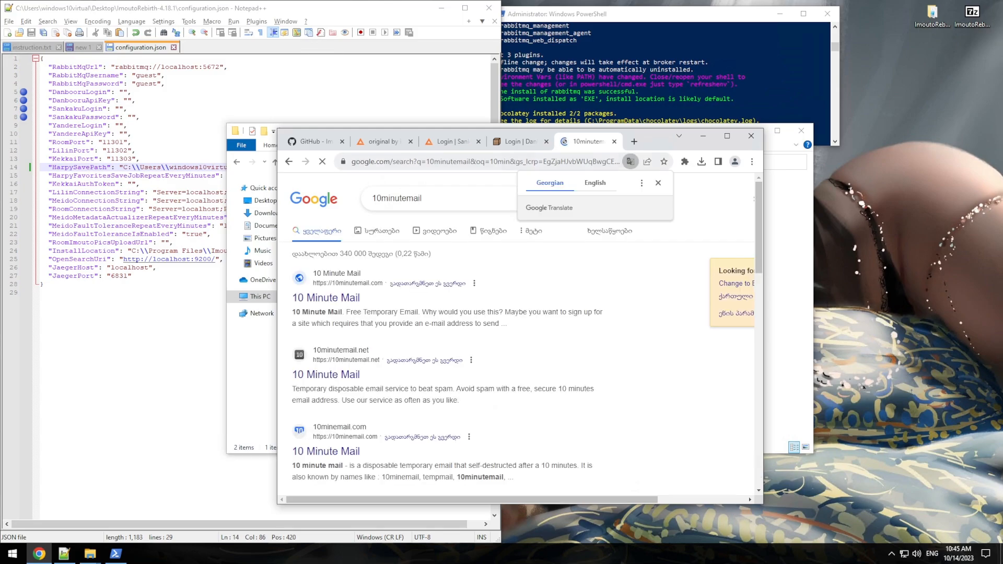
{"action": "left_click", "coordinate": [319, 299]}
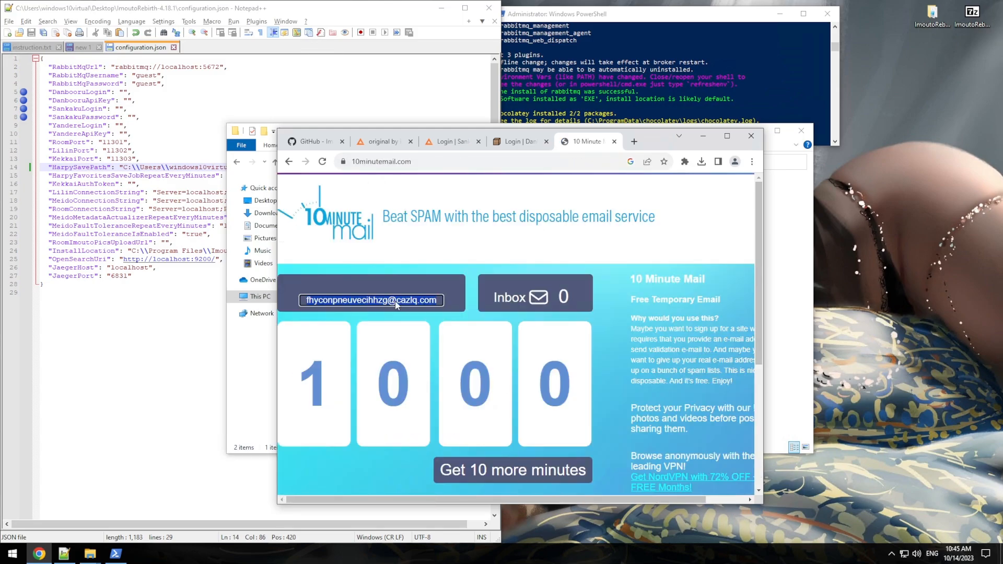
{"action": "right_click", "coordinate": [395, 305]}
{"action": "left_click", "coordinate": [412, 314]}
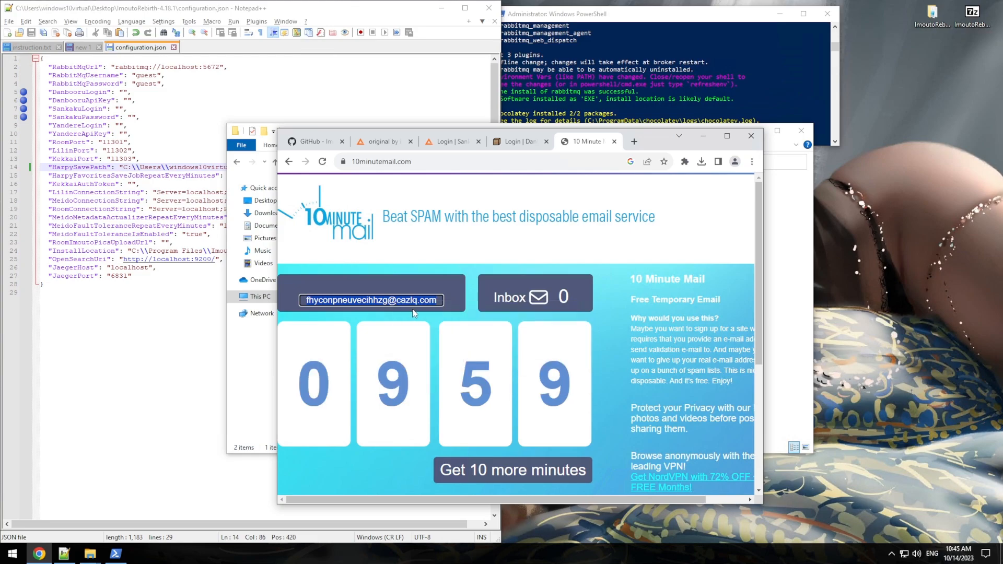
Step: Open the Danbooru sign-up form and paste the temporary address into Name and Email
{"action": "left_click", "coordinate": [522, 145]}
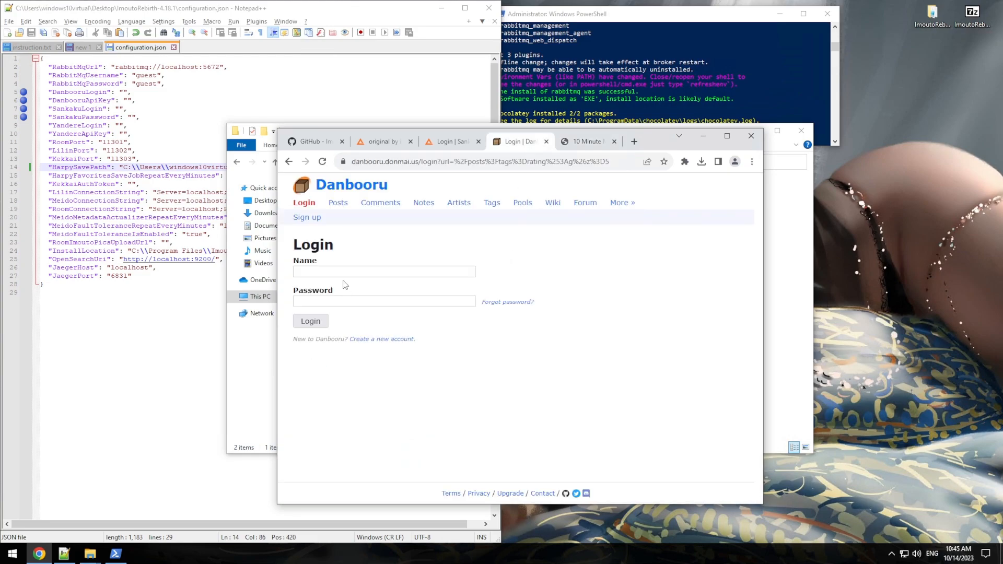
{"action": "left_click", "coordinate": [307, 217]}
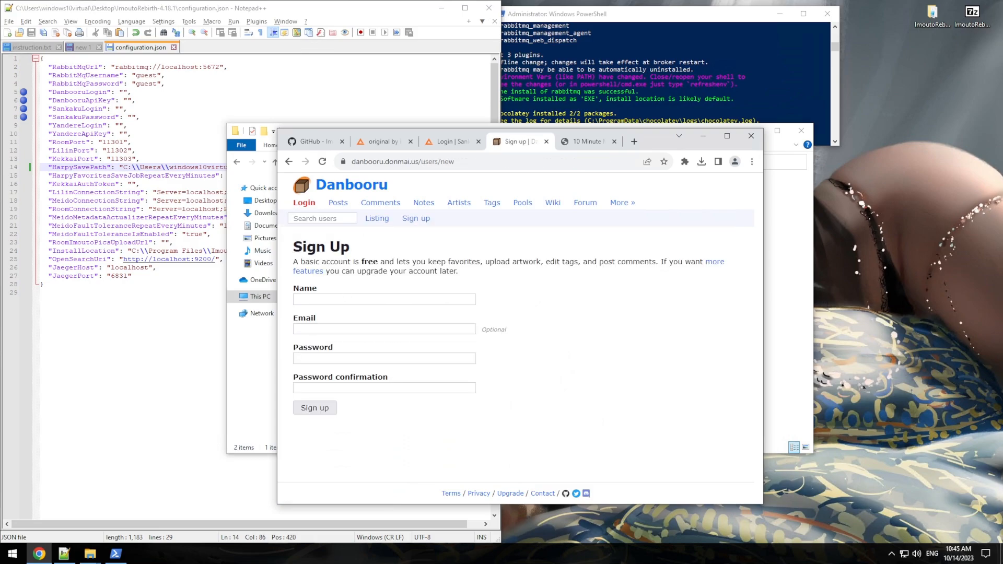
{"action": "left_click", "coordinate": [357, 298]}
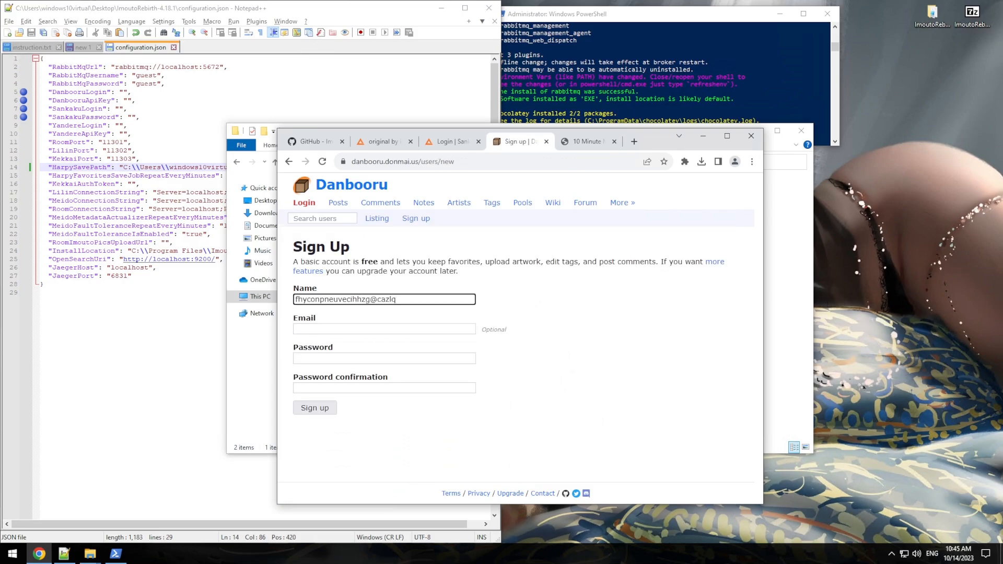
{"action": "key", "text": "Tab"}
{"action": "key", "text": "ctrl+v"}
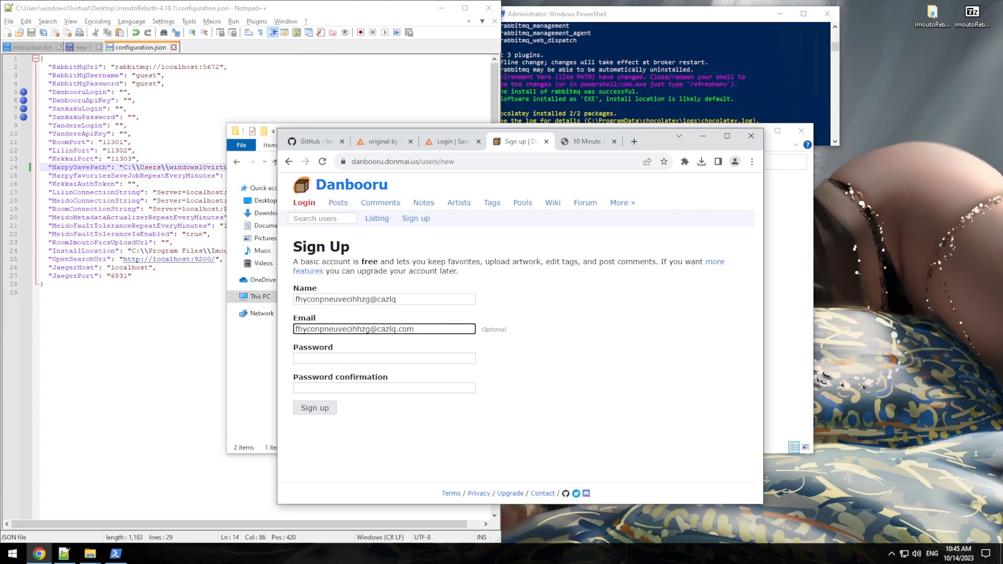
Step: Fill both password fields, trim the domain from the name, and submit the sign-up
{"action": "left_click_drag", "start_coordinate": [371, 299], "coordinate": [255, 305]}
{"action": "key", "text": "ctrl+c"}
{"action": "left_click", "coordinate": [331, 357]}
{"action": "key", "text": "ctrl+v"}
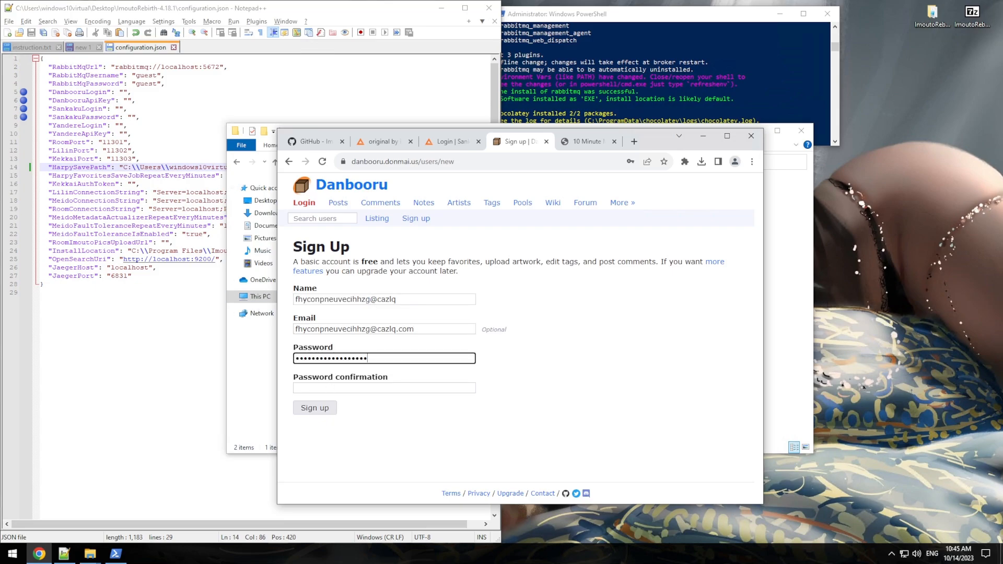
{"action": "left_click", "coordinate": [330, 386]}
{"action": "key", "text": "ctrl+v"}
{"action": "left_click_drag", "start_coordinate": [370, 300], "coordinate": [397, 300]}
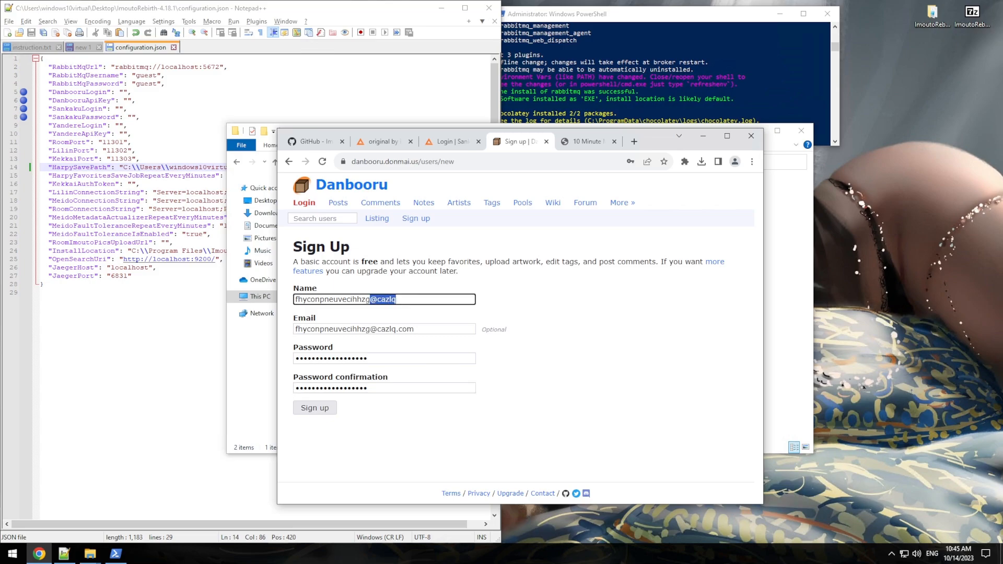
{"action": "key", "text": "BackSpace"}
{"action": "left_click", "coordinate": [335, 413]}
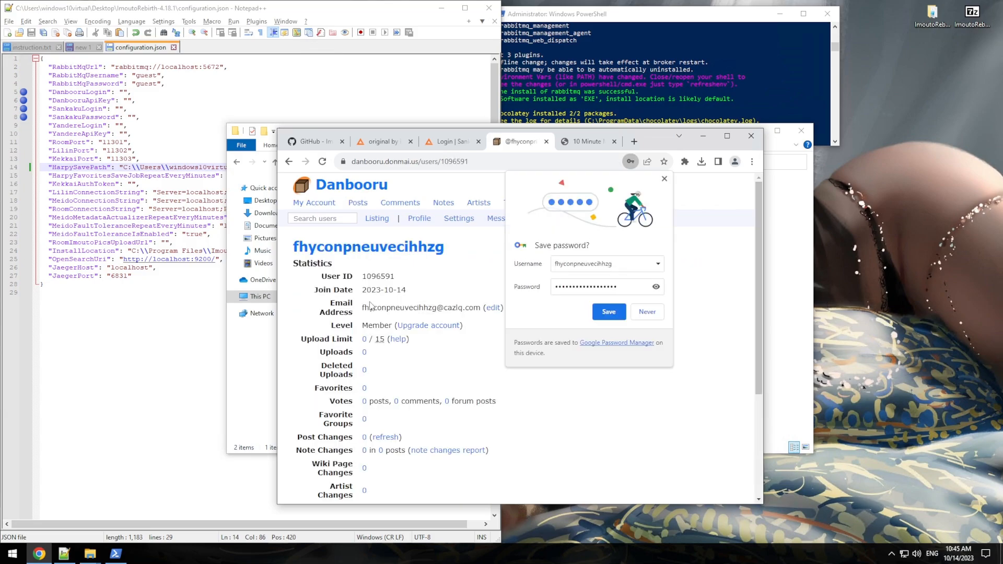
Step: Dismiss the save-password prompt and paste the new username into DanbooruLogin in configuration.json
{"action": "left_click", "coordinate": [665, 179]}
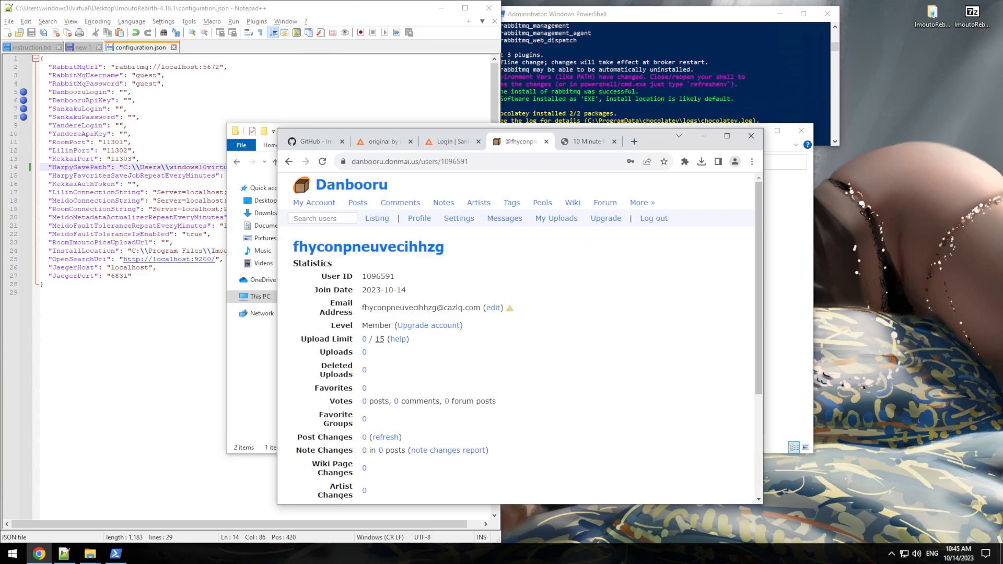
{"action": "left_click", "coordinate": [123, 92]}
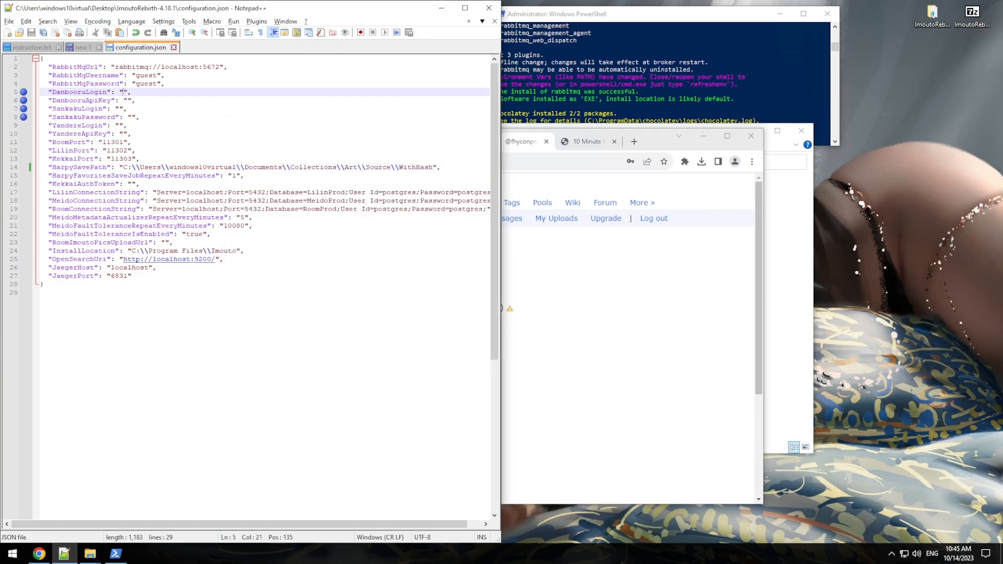
{"action": "key", "text": "ctrl+v"}
Step: Open the Danbooru account's API Keys page, re-confirming the account password
{"action": "left_click", "coordinate": [655, 359]}
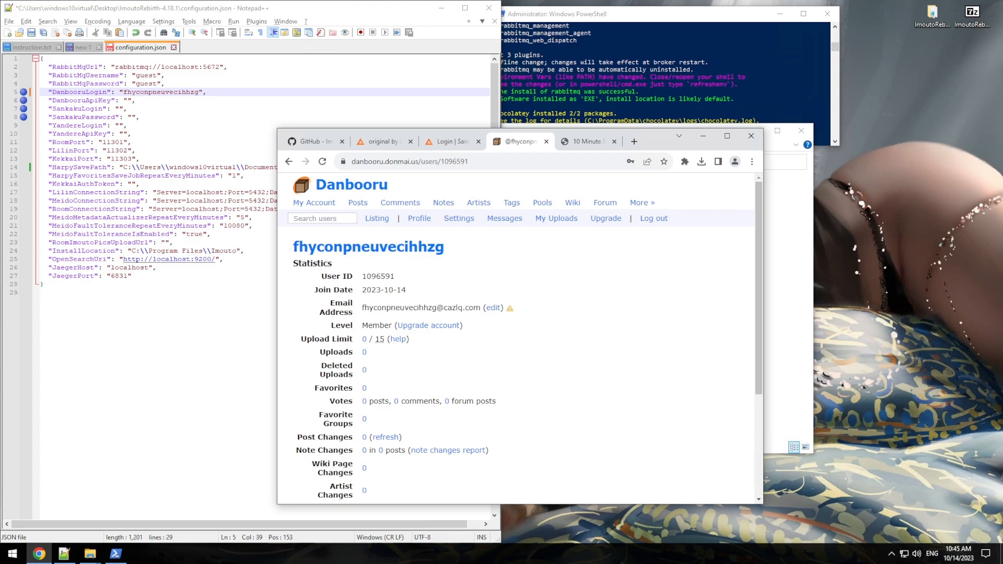
{"action": "scroll", "coordinate": [391, 456], "scroll_direction": "down", "scroll_amount": 3}
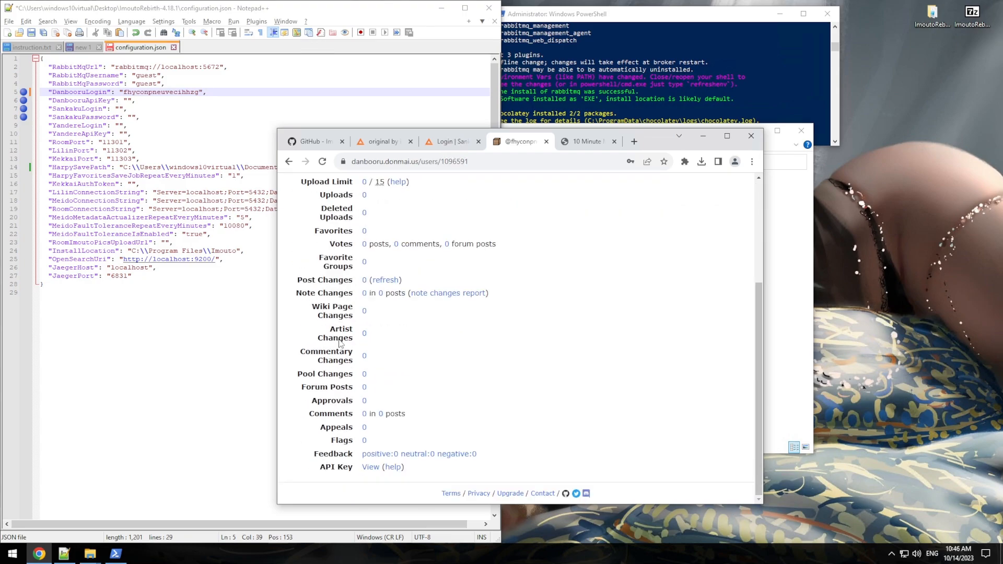
{"action": "left_click", "coordinate": [371, 466]}
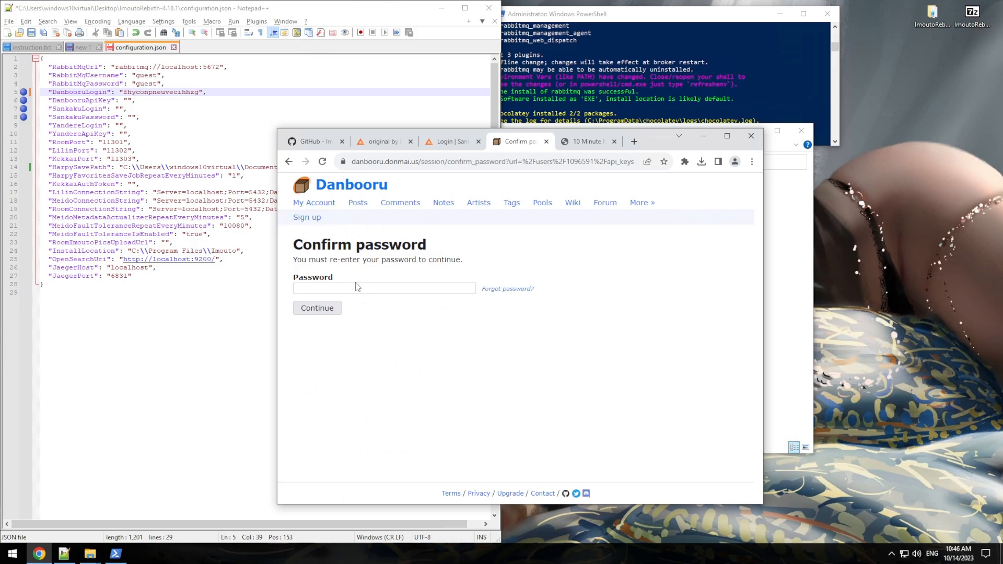
{"action": "left_click", "coordinate": [357, 287]}
{"action": "key", "text": "ctrl+v"}
{"action": "key", "text": "Return"}
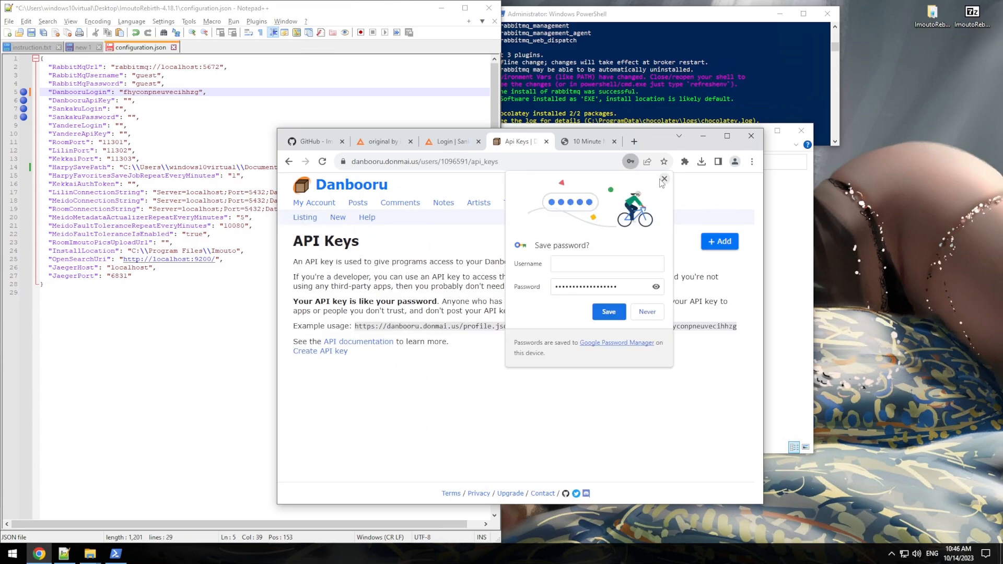
{"action": "left_click", "coordinate": [664, 180]}
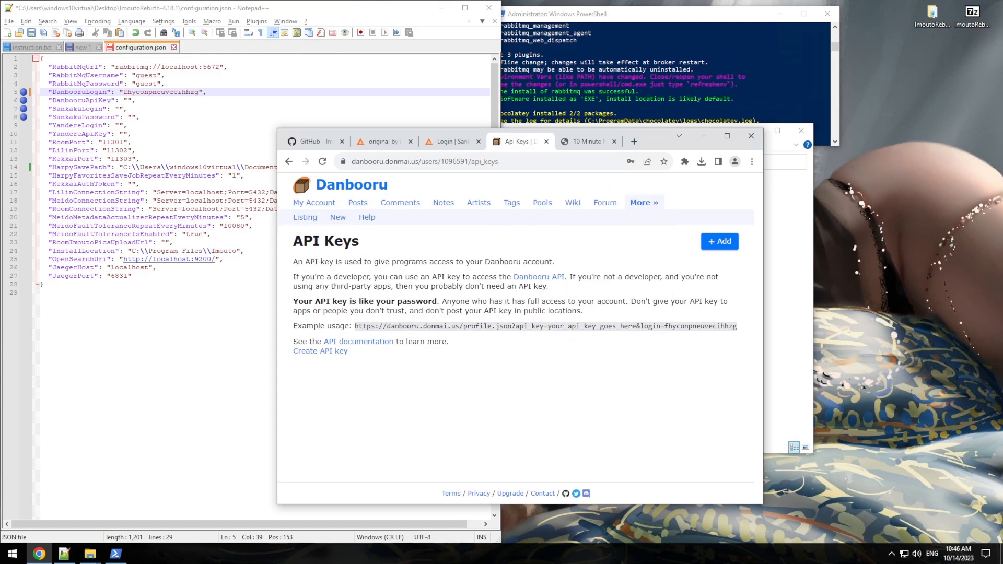
Step: Create a new Danbooru API key with every permission, actions:index through wiki_pages:update
{"action": "left_click", "coordinate": [324, 351]}
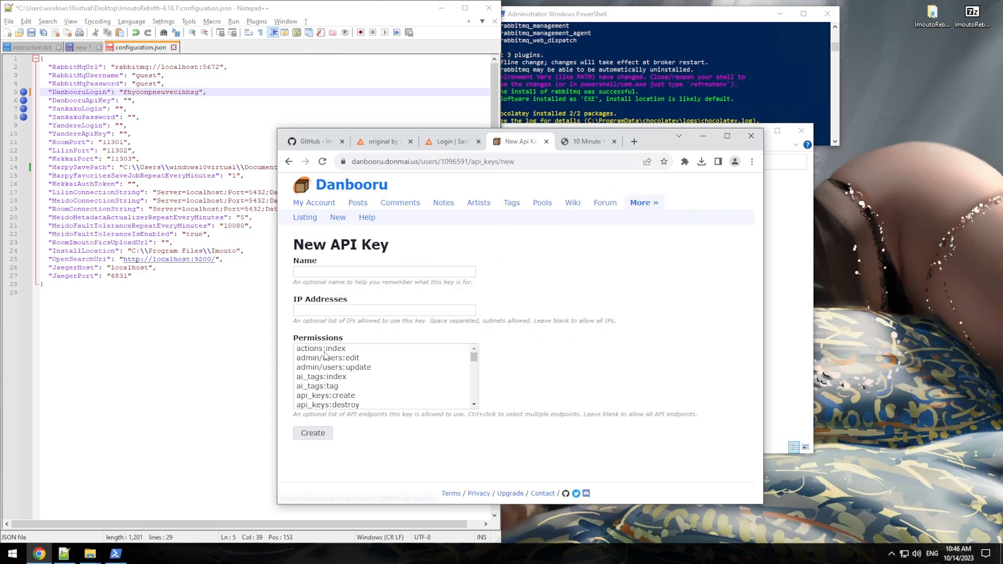
{"action": "left_click", "coordinate": [325, 272]}
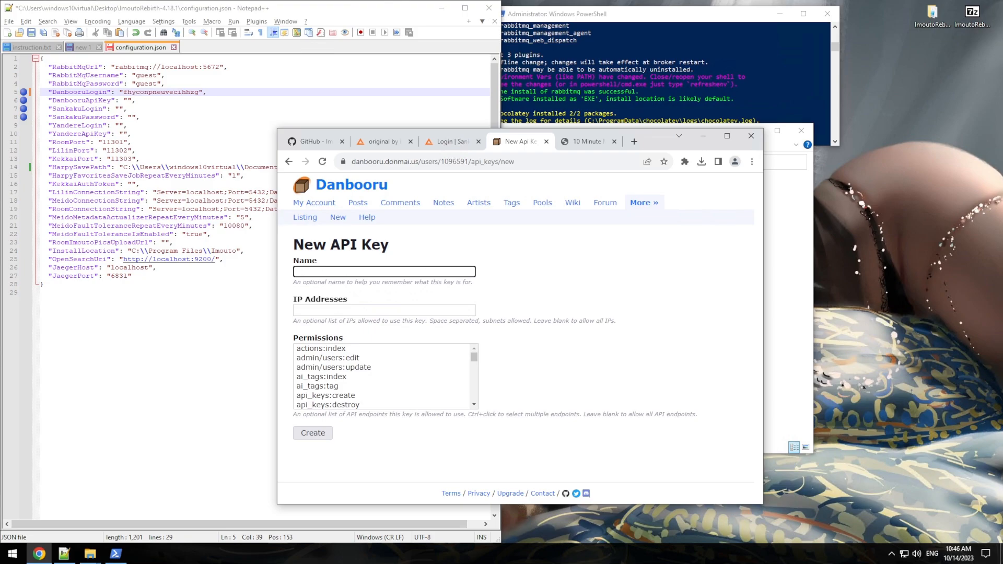
{"action": "left_click", "coordinate": [386, 348]}
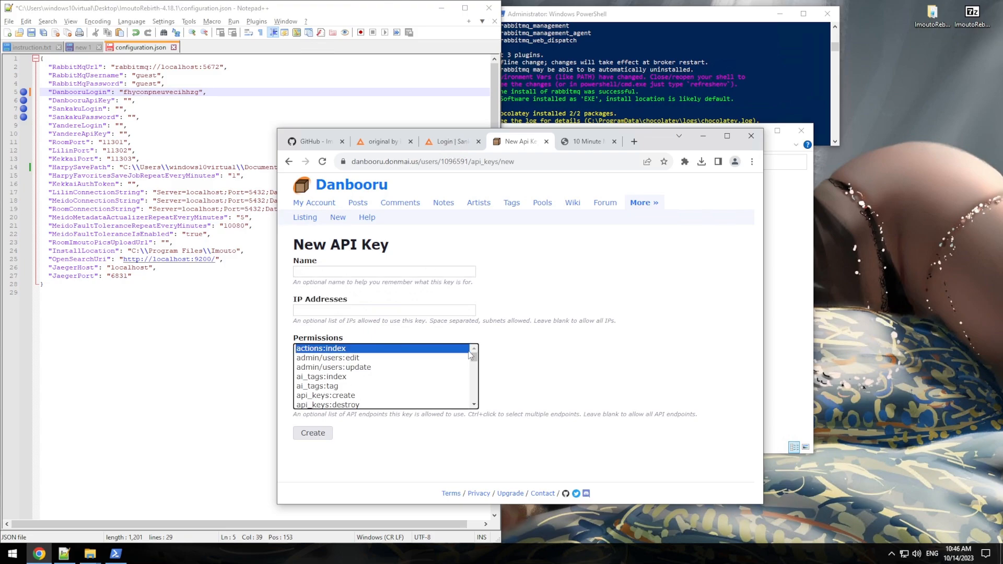
{"action": "left_click_drag", "start_coordinate": [472, 360], "coordinate": [472, 406]}
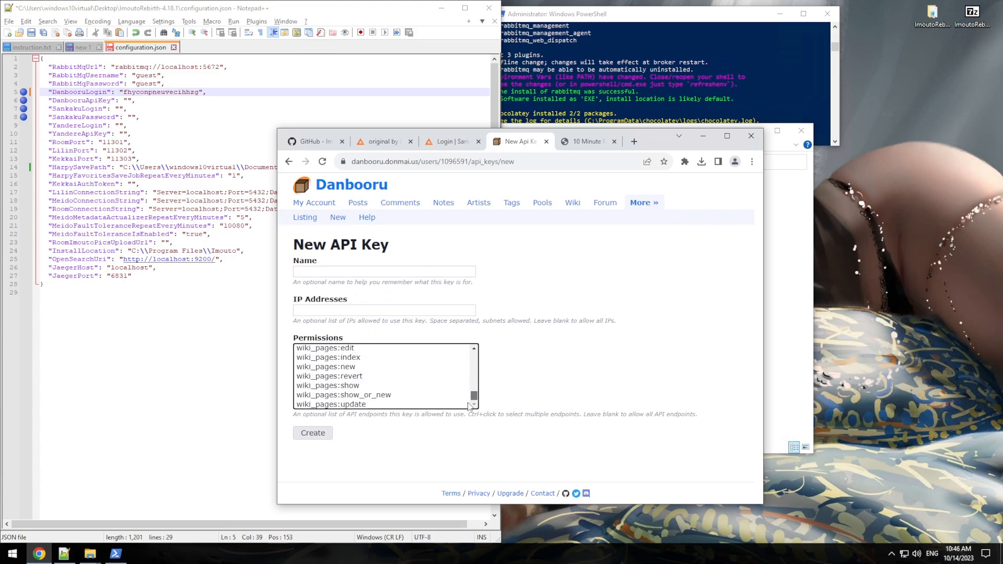
{"action": "left_click", "coordinate": [368, 404], "text": "shift"}
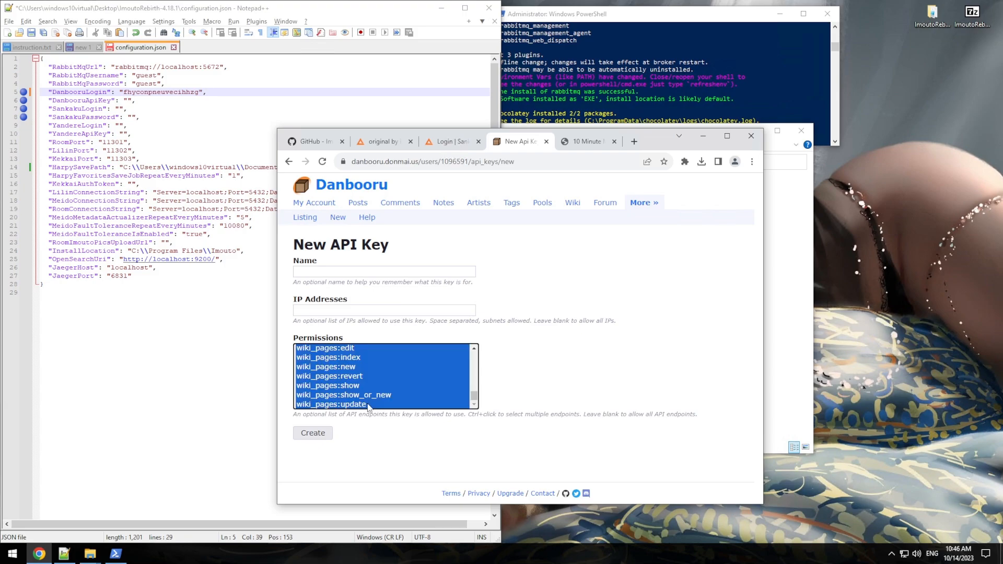
{"action": "left_click", "coordinate": [322, 434]}
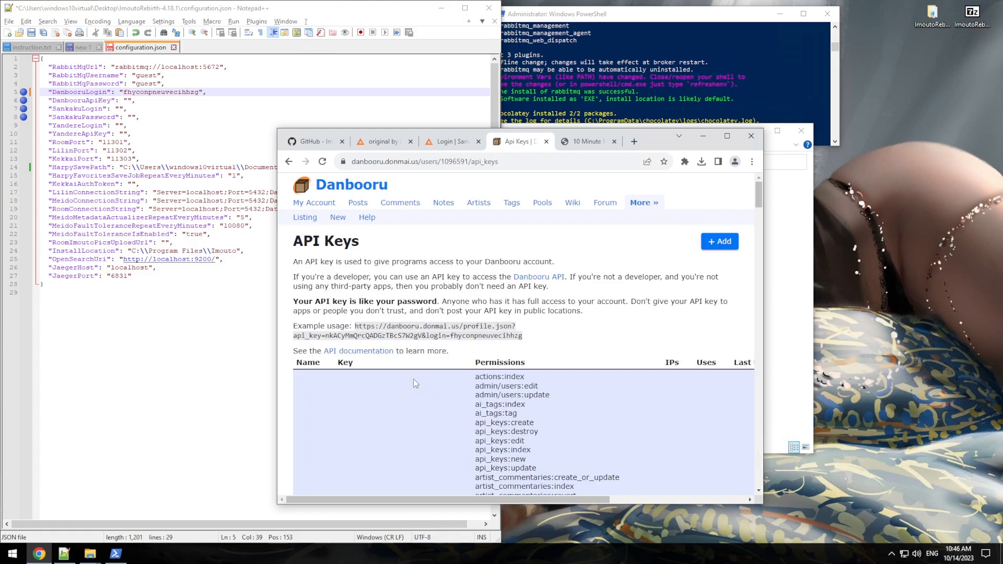
Step: Select the newly generated API key on the API Keys page
{"action": "scroll", "coordinate": [413, 381], "scroll_direction": "down", "scroll_amount": 15}
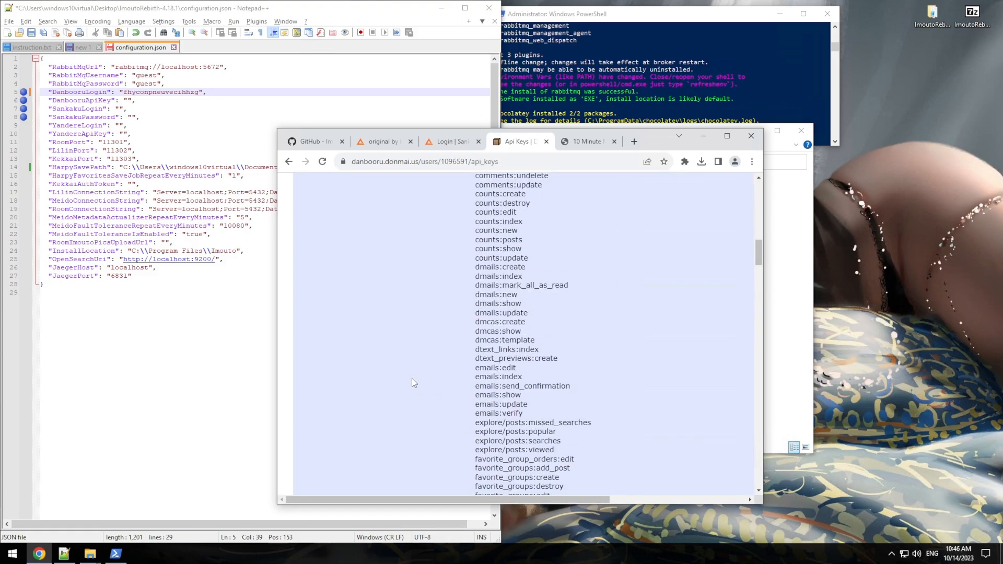
{"action": "scroll", "coordinate": [411, 378], "scroll_direction": "down", "scroll_amount": 20}
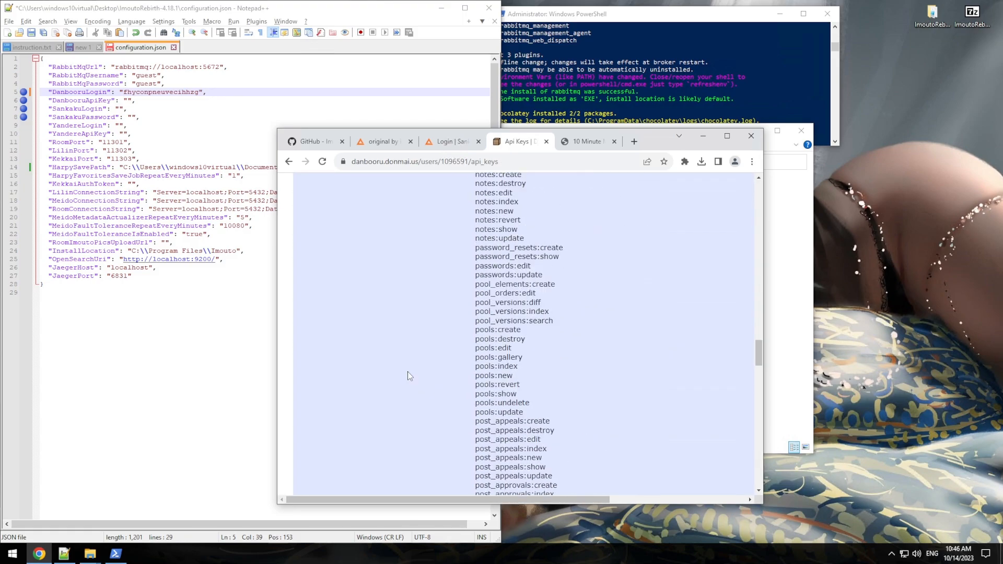
{"action": "scroll", "coordinate": [409, 375], "scroll_direction": "up", "scroll_amount": 3}
{"action": "left_click_drag", "start_coordinate": [458, 318], "coordinate": [337, 318]}
{"action": "key", "text": "ctrl+c"}
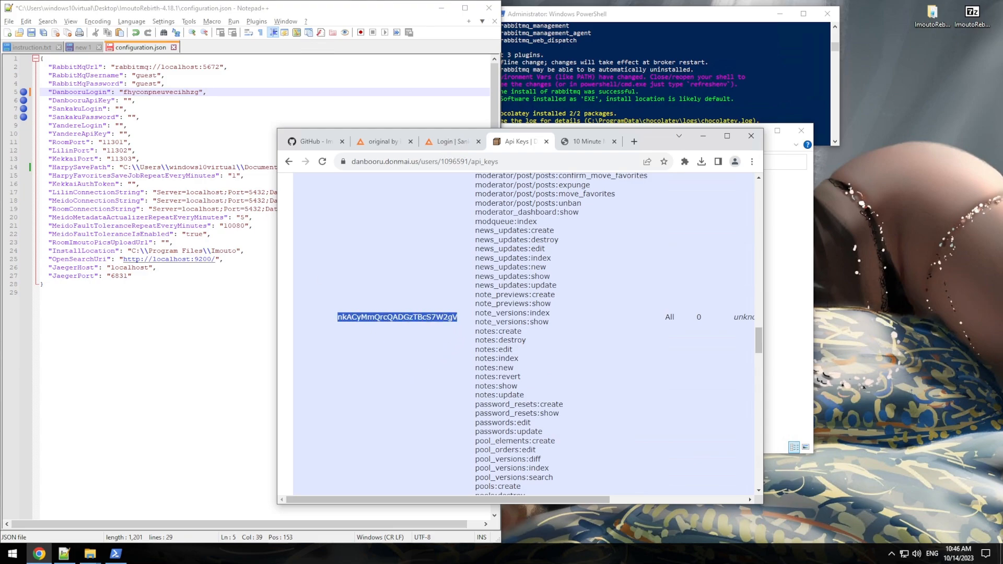
Step: Paste the API key into DanbooruApiKey, save configuration.json, and clear the bookmarks on lines 5 and 6
{"action": "left_click", "coordinate": [126, 100]}
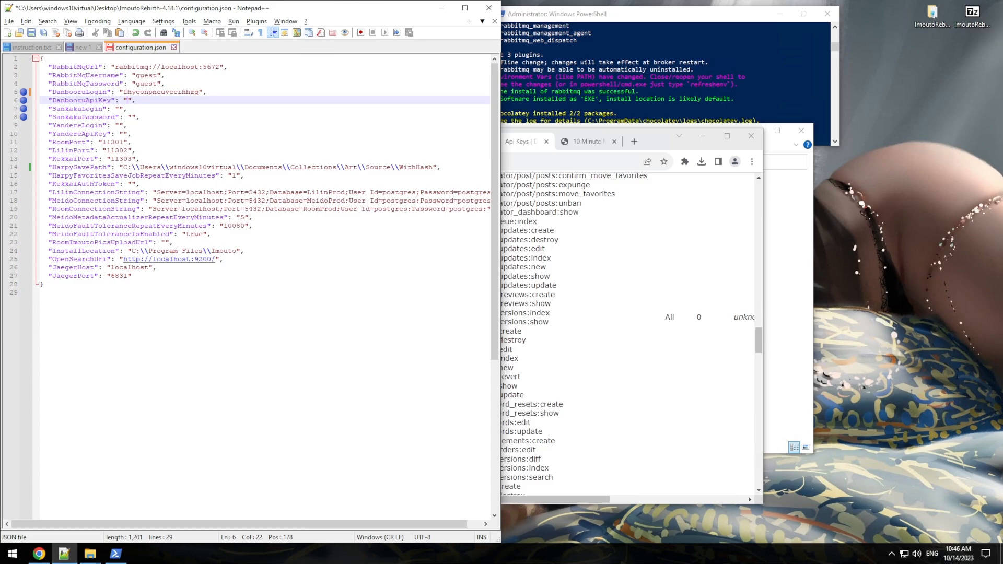
{"action": "key", "text": "ctrl+v"}
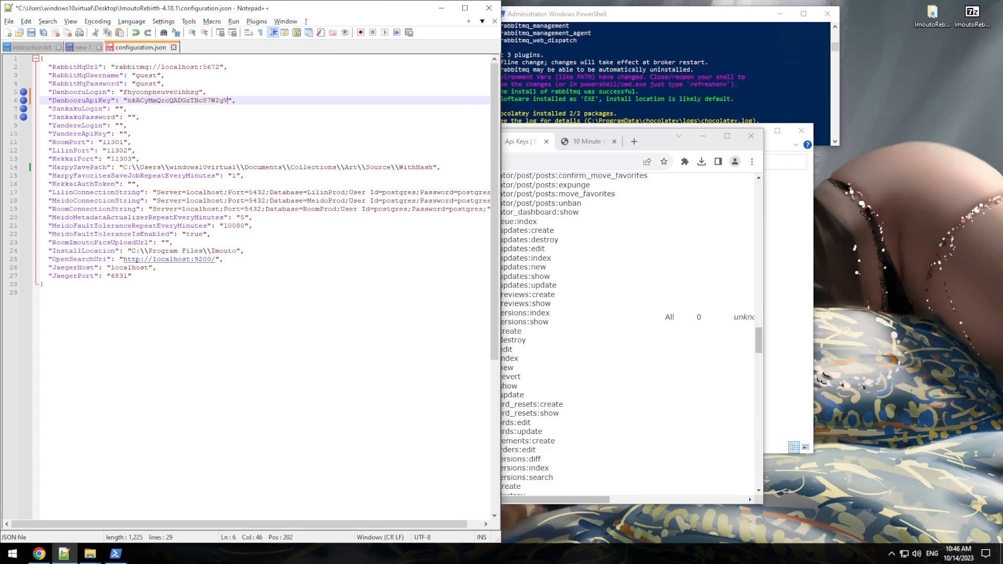
{"action": "key", "text": "ctrl+s"}
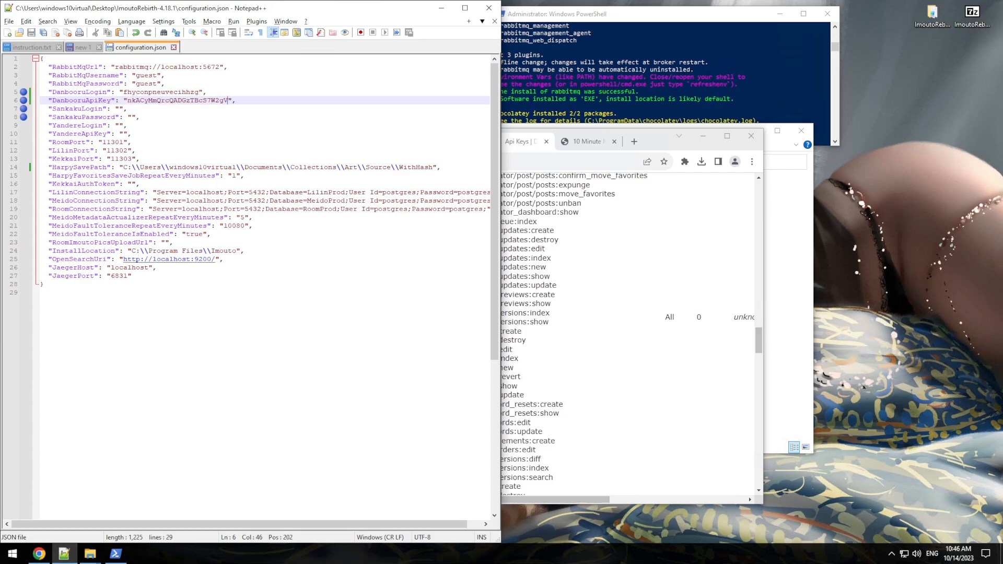
{"action": "left_click", "coordinate": [23, 101]}
{"action": "left_click", "coordinate": [21, 93]}
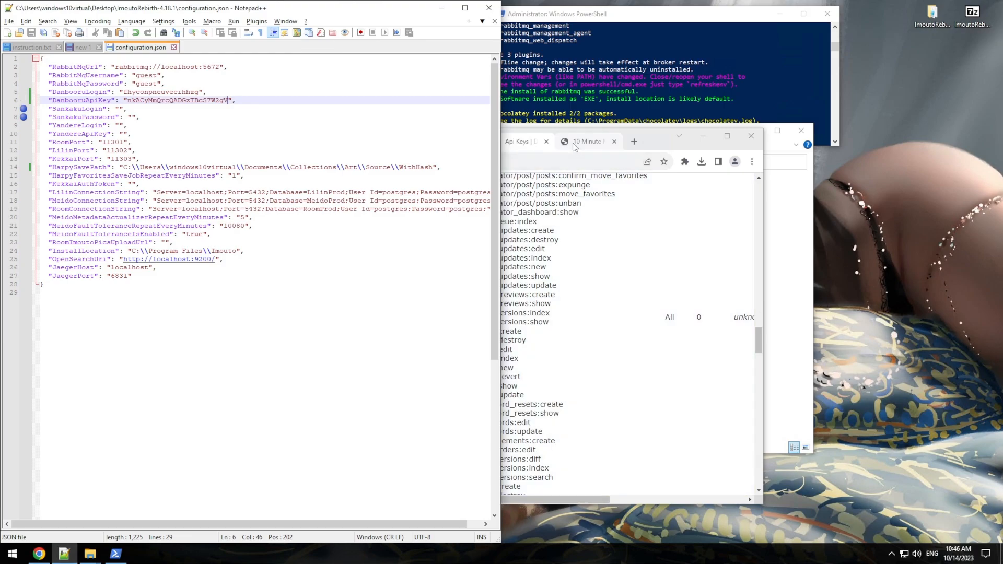
Step: Copy the temporary email address from 10 Minute Mail and switch to the Sankaku Complex login page
{"action": "left_click", "coordinate": [586, 146]}
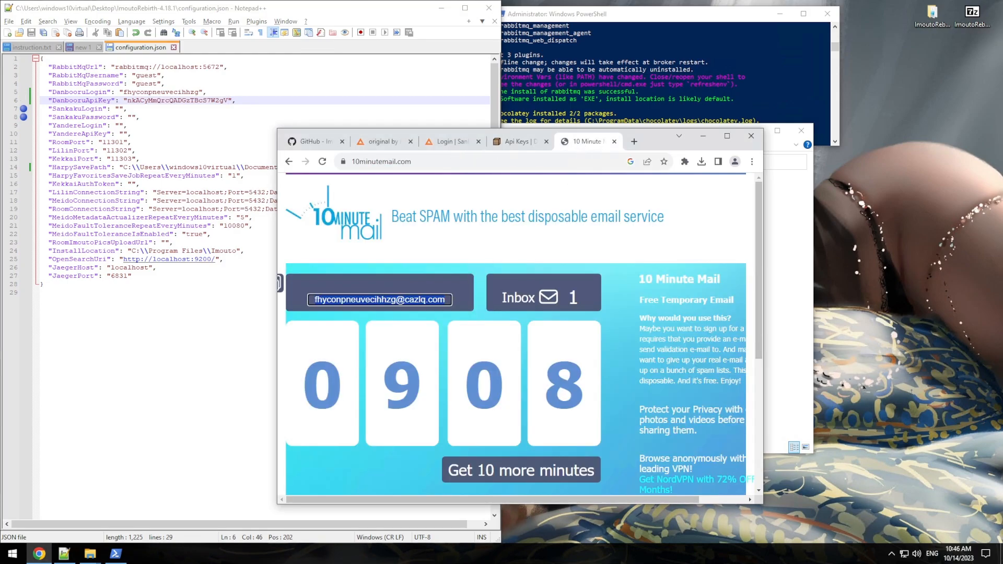
{"action": "right_click", "coordinate": [427, 302]}
{"action": "left_click", "coordinate": [444, 309]}
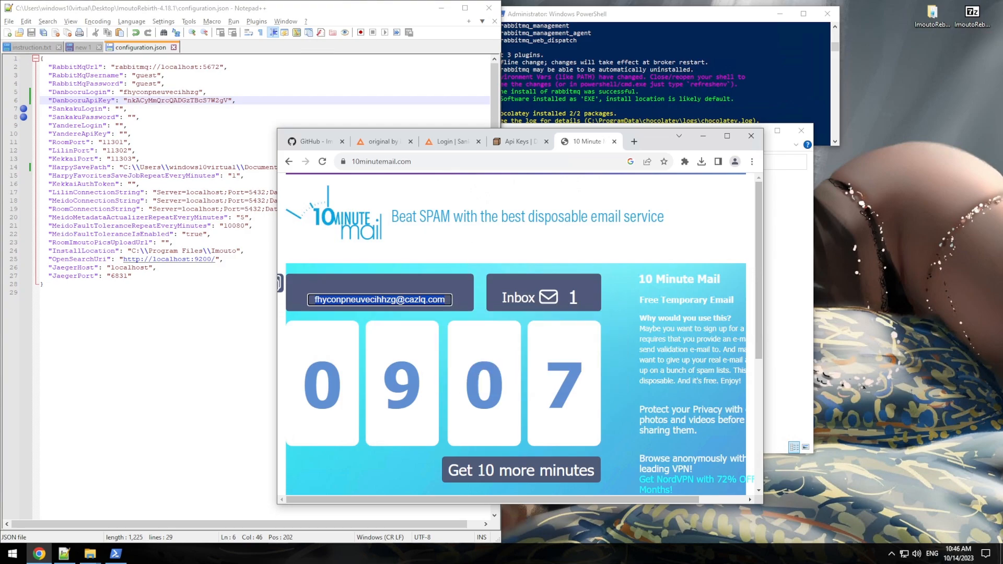
{"action": "left_click", "coordinate": [445, 144]}
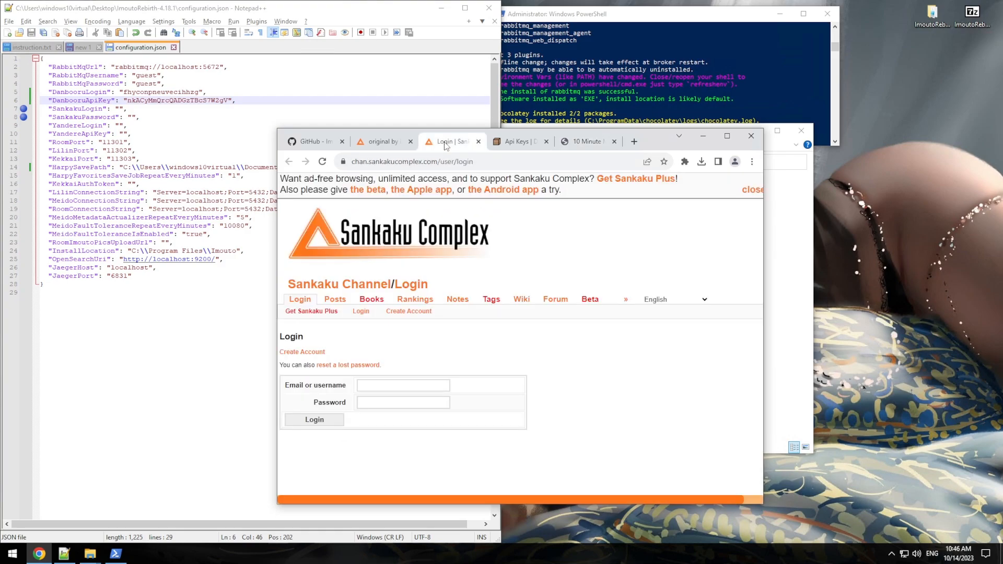
Step: Start Sankaku account creation, close the upgrade plans dialog, and choose the free account plan
{"action": "left_click", "coordinate": [310, 355]}
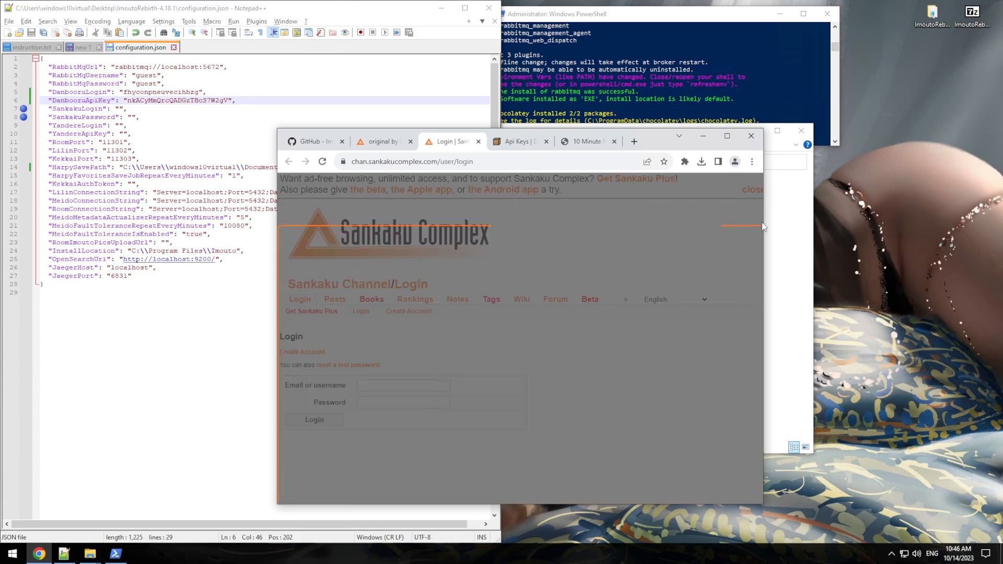
{"action": "left_click_drag", "start_coordinate": [765, 221], "coordinate": [795, 221]}
{"action": "left_click", "coordinate": [785, 234]}
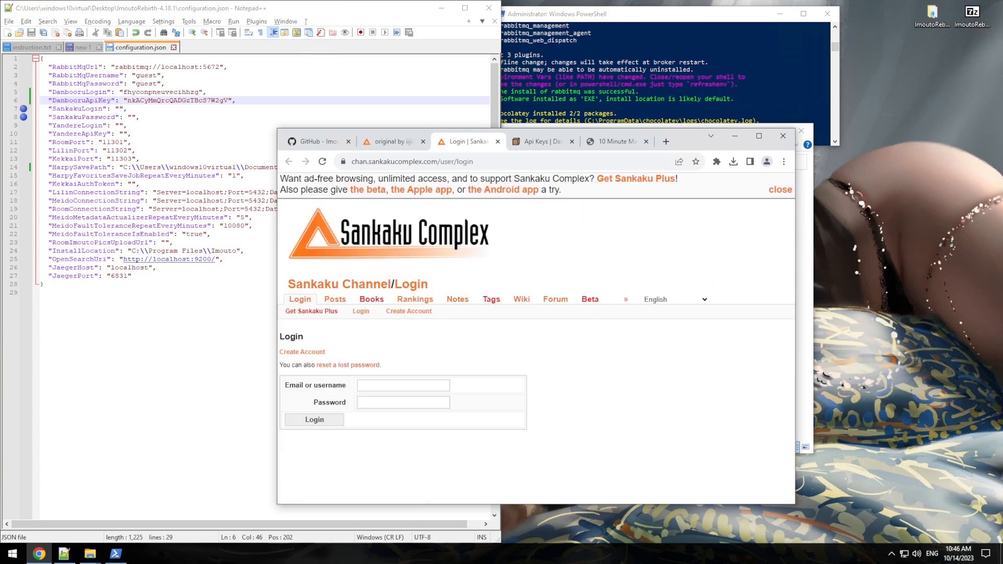
{"action": "left_click", "coordinate": [298, 352]}
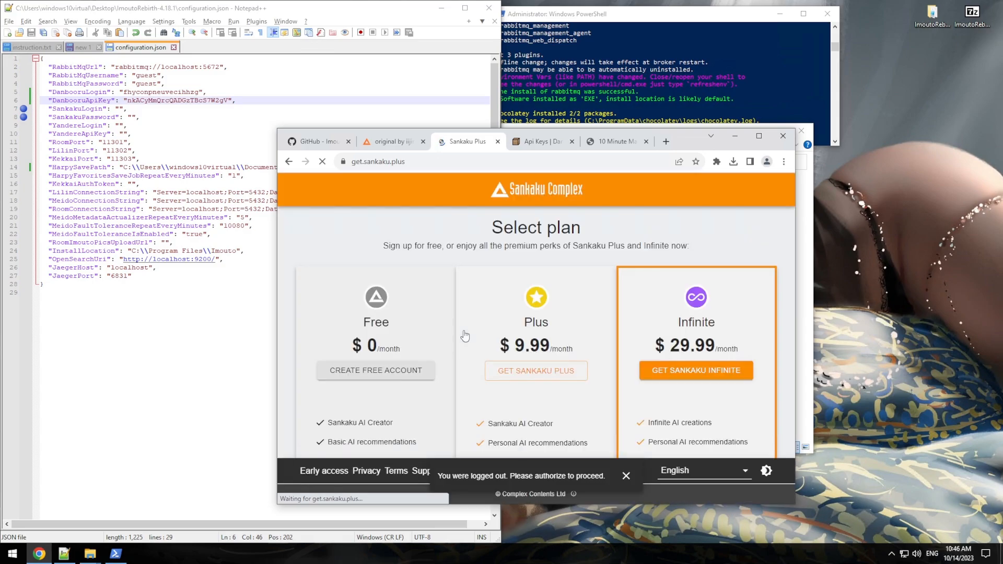
{"action": "left_click", "coordinate": [389, 373]}
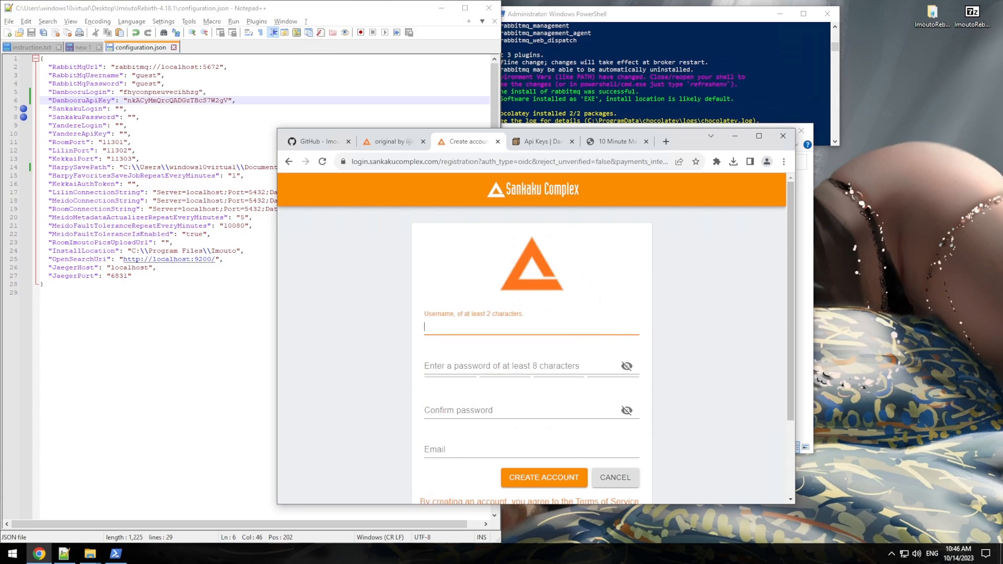
Step: Paste the temporary email address into the Email field and copy its local part
{"action": "key", "text": "ctrl+v"}
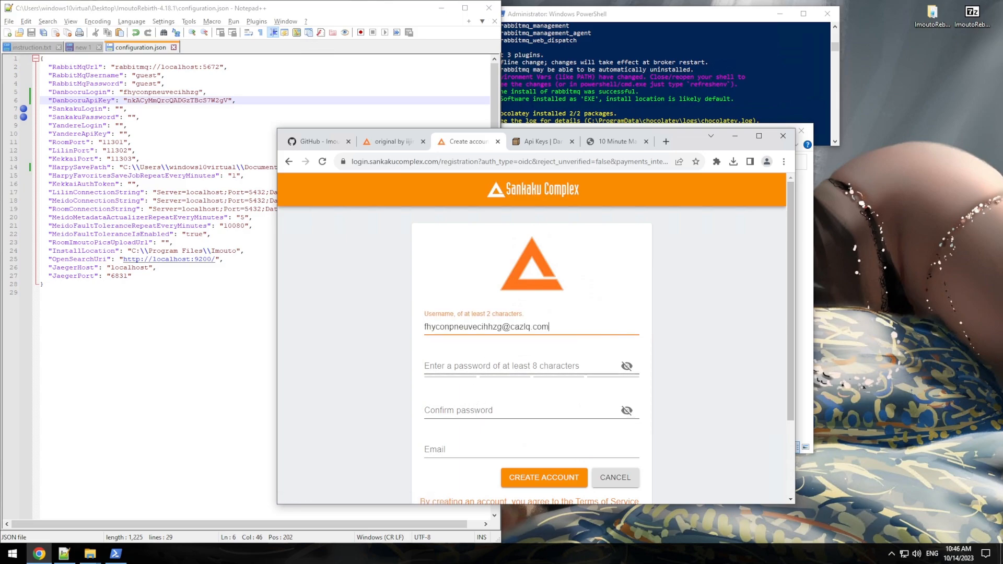
{"action": "key", "text": "Tab"}
{"action": "scroll", "coordinate": [532, 340], "scroll_direction": "down", "scroll_amount": 1}
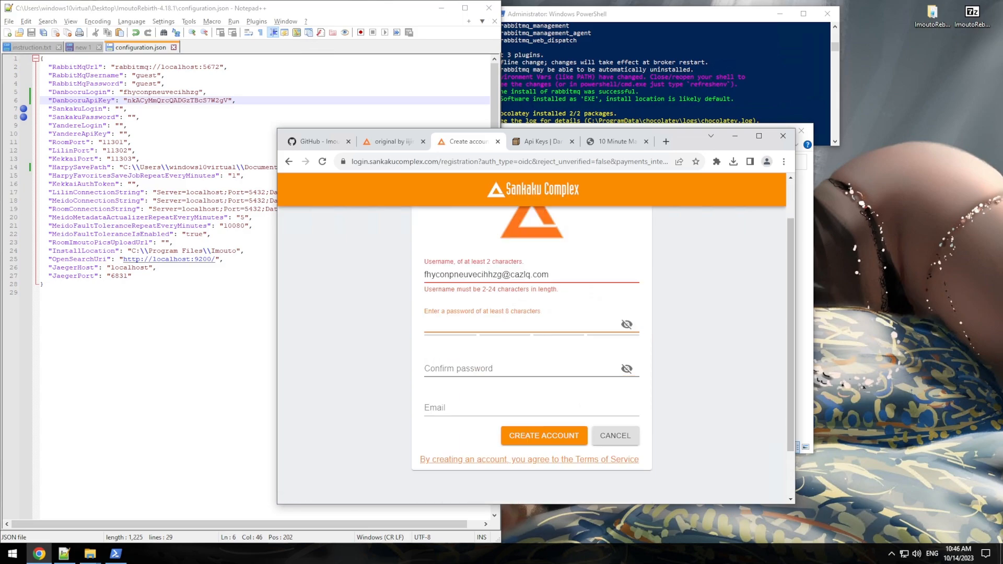
{"action": "left_click", "coordinate": [464, 413]}
{"action": "key", "text": "ctrl+v"}
{"action": "left_click_drag", "start_coordinate": [497, 418], "coordinate": [430, 417]}
{"action": "left_click_drag", "start_coordinate": [502, 417], "coordinate": [421, 419]}
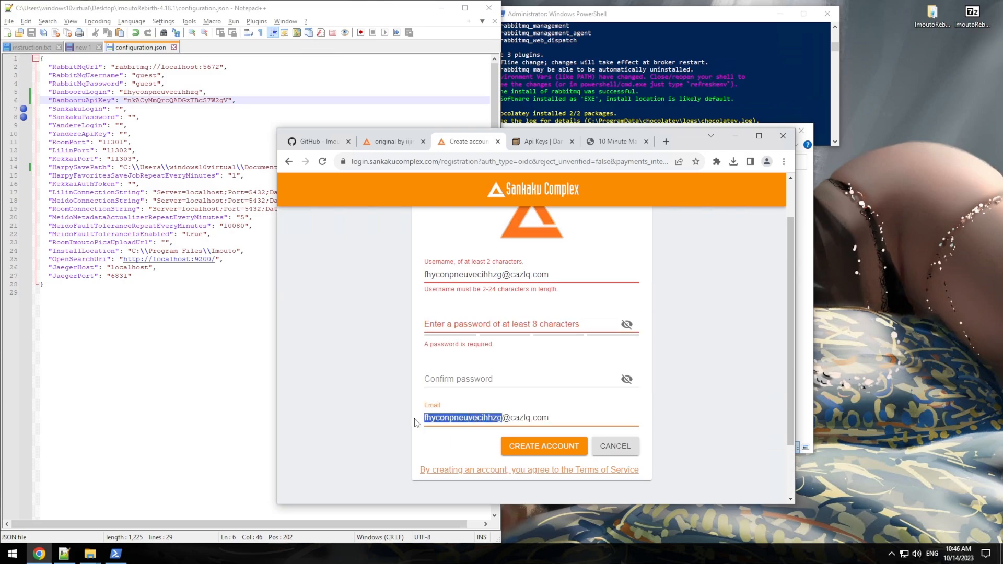
{"action": "key", "text": "ctrl+c"}
Step: Use the email's local part as username, enter and confirm the password, and submit registration
{"action": "left_click", "coordinate": [473, 274]}
{"action": "key", "text": "ctrl+a"}
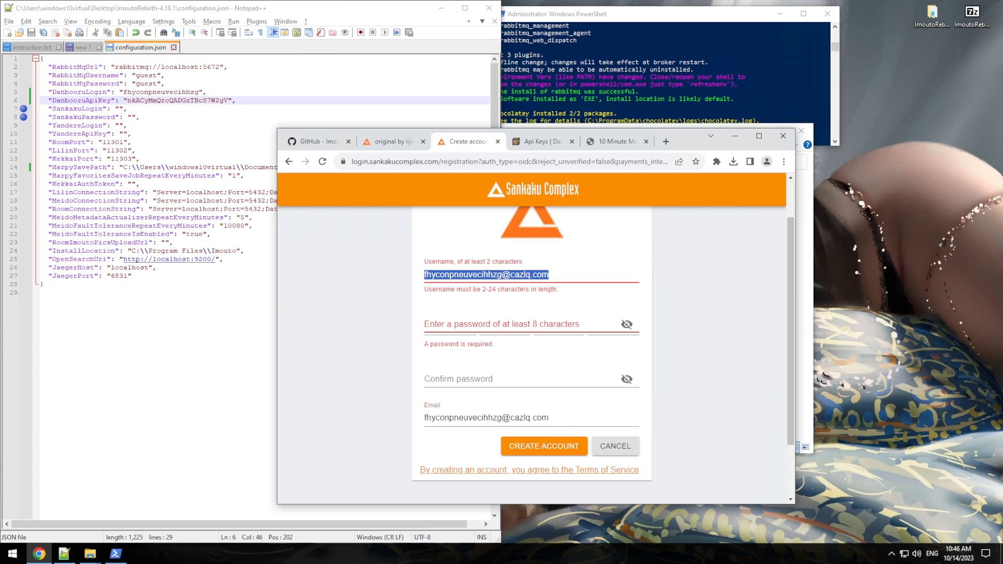
{"action": "key", "text": "ctrl+v"}
{"action": "left_click", "coordinate": [489, 327]}
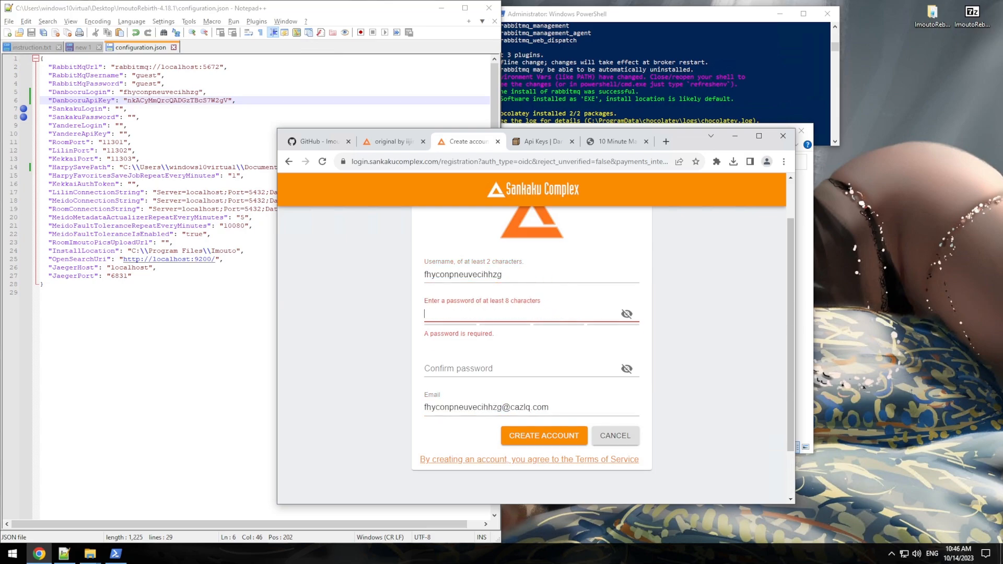
{"action": "key", "text": "ctrl+v"}
{"action": "left_click", "coordinate": [490, 359]}
{"action": "key", "text": "ctrl+v"}
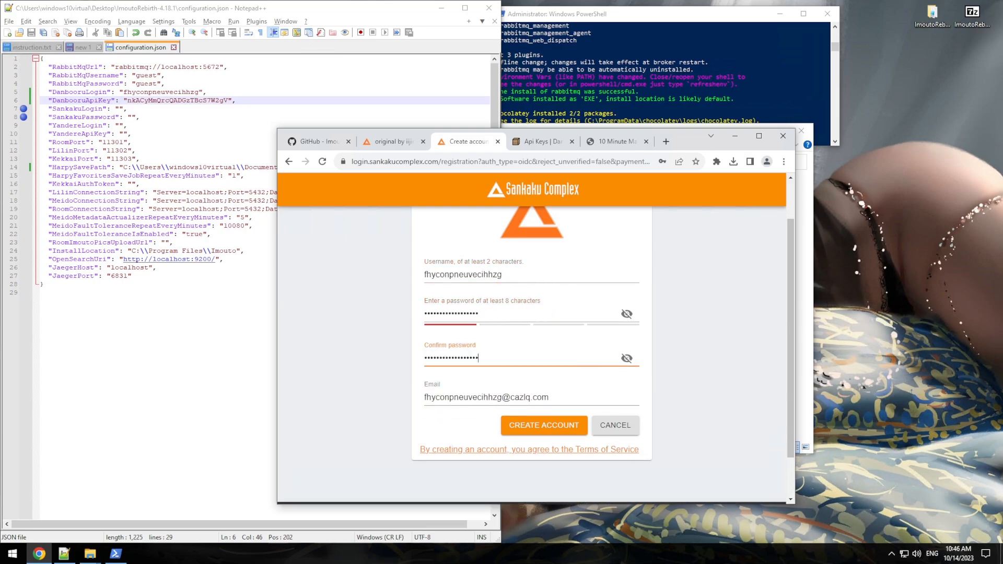
{"action": "left_click", "coordinate": [551, 426]}
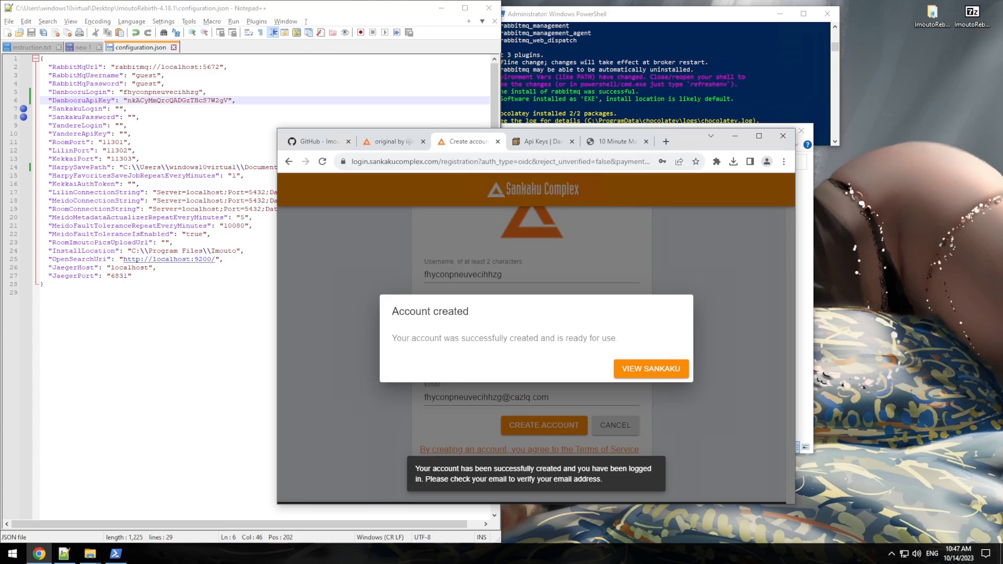
Step: Fill SankakuLogin and SankakuPassword with the new account's credentials, save, and return to 10 Minute Mail
{"action": "left_click", "coordinate": [118, 109]}
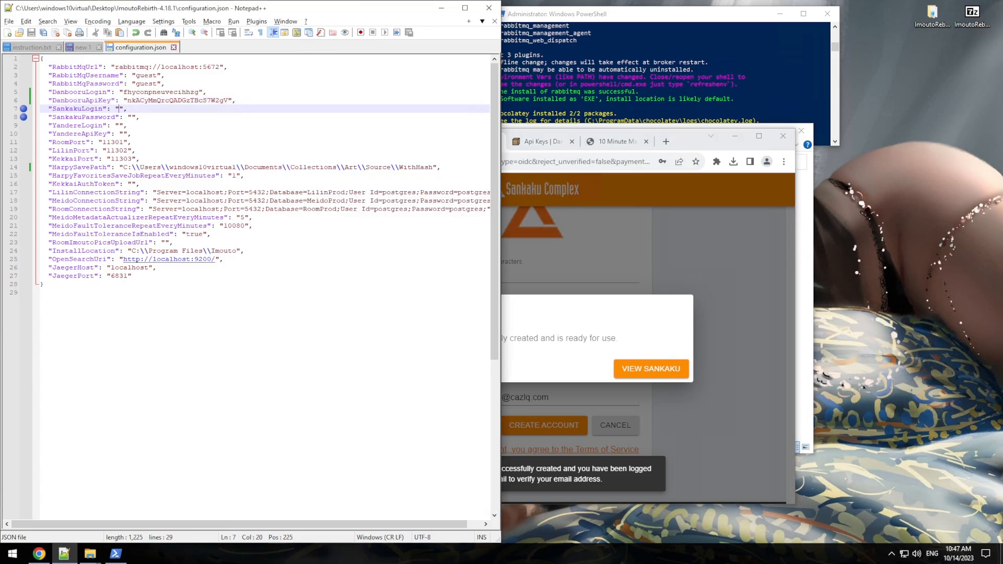
{"action": "key", "text": "ctrl+v"}
{"action": "left_click", "coordinate": [130, 117]}
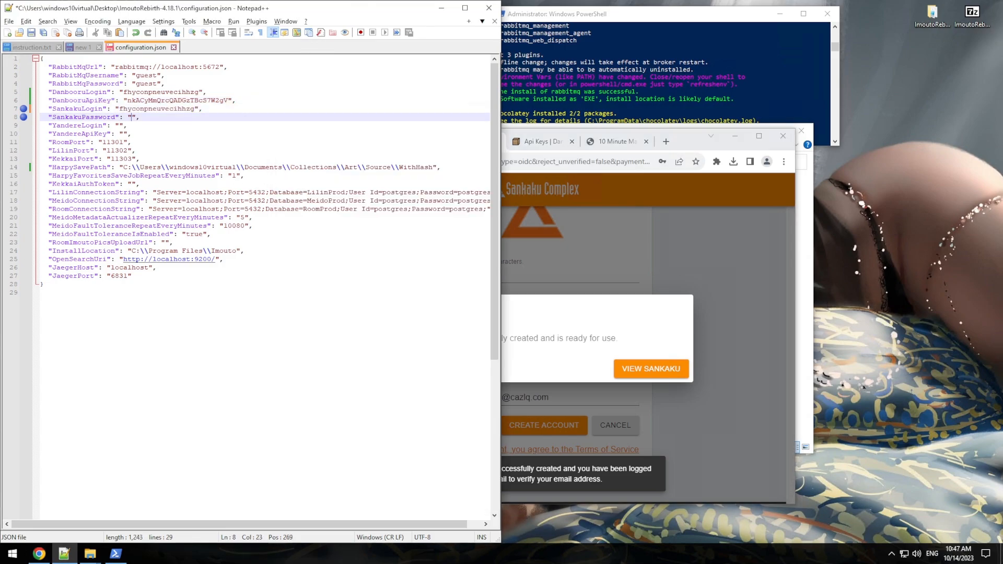
{"action": "key", "text": "ctrl+v"}
{"action": "key", "text": "ctrl+s"}
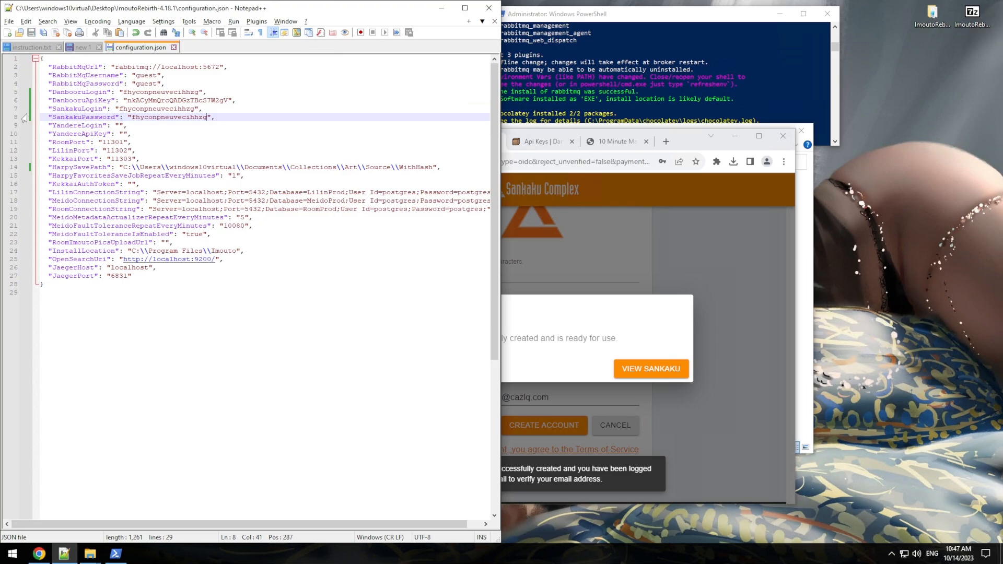
{"action": "left_click", "coordinate": [616, 145]}
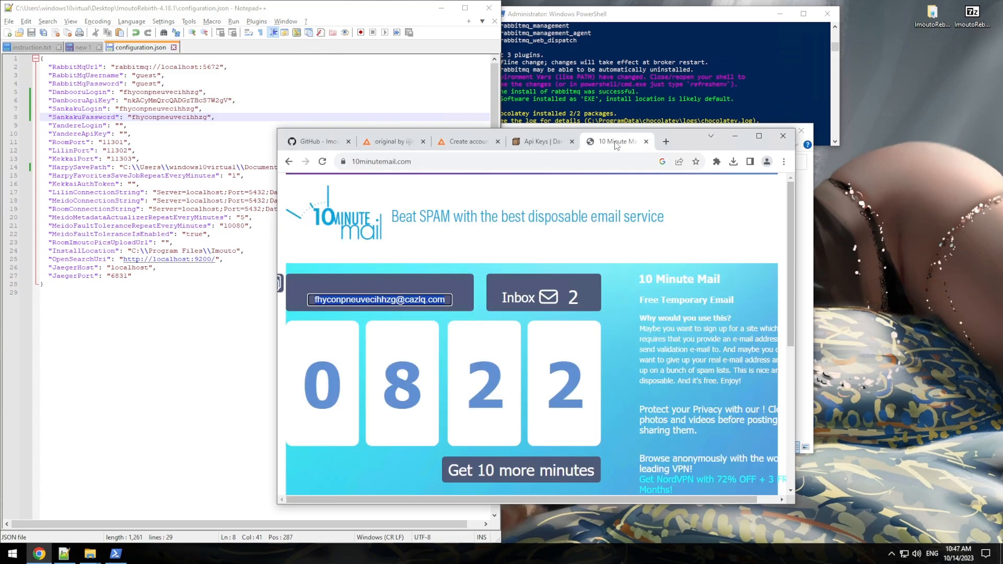
Step: Verify the Sankaku Complex email address from its verification email, then return to the inbox
{"action": "scroll", "coordinate": [502, 342], "scroll_direction": "down", "scroll_amount": 3}
{"action": "scroll", "coordinate": [502, 342], "scroll_direction": "down", "scroll_amount": 1}
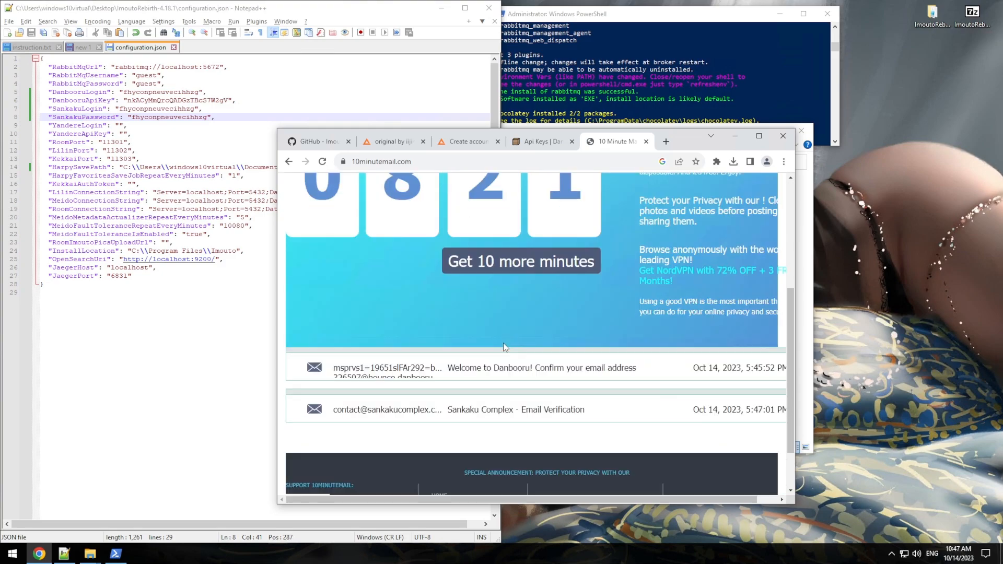
{"action": "left_click", "coordinate": [509, 411]}
{"action": "scroll", "coordinate": [493, 401], "scroll_direction": "down", "scroll_amount": 4}
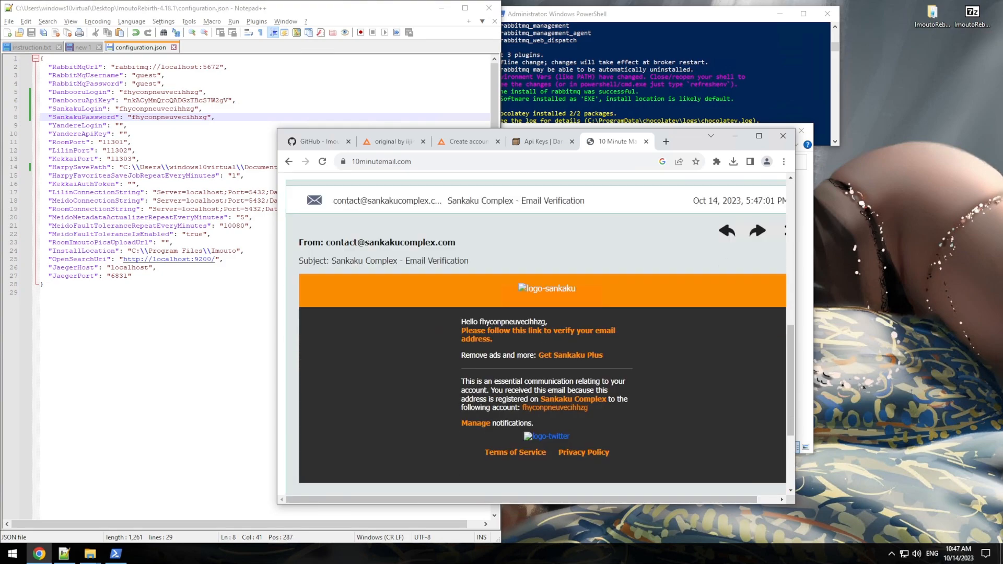
{"action": "left_click", "coordinate": [513, 335]}
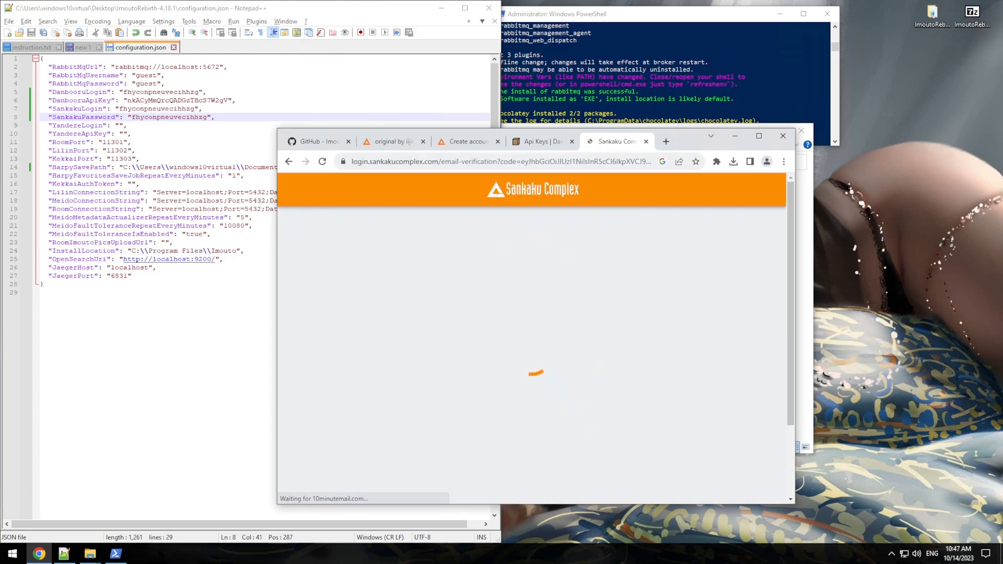
{"action": "left_click", "coordinate": [290, 161]}
Step: Verify the Danbooru email address from its confirmation email, then return to the inbox
{"action": "scroll", "coordinate": [492, 335], "scroll_direction": "down", "scroll_amount": 5}
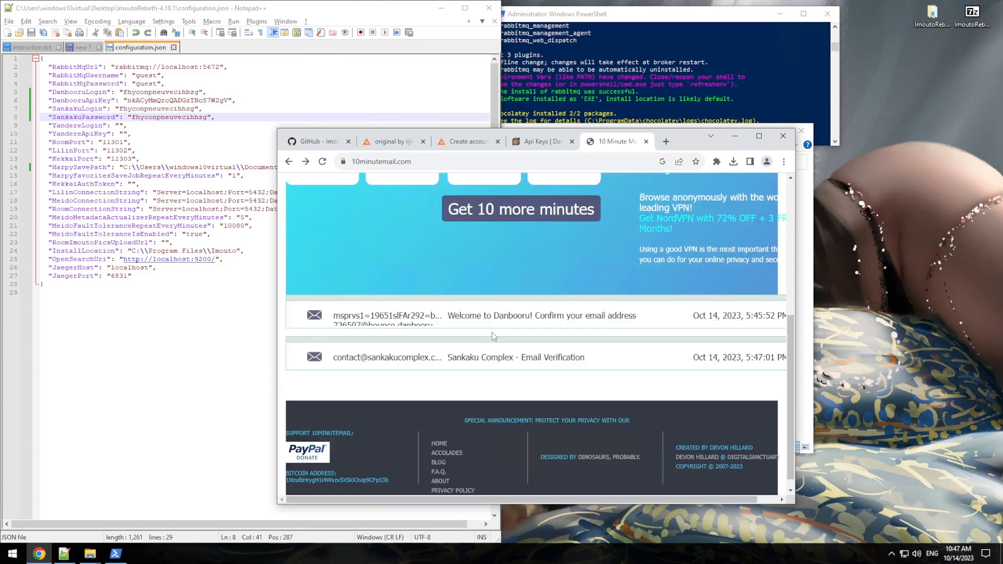
{"action": "left_click", "coordinate": [493, 311]}
{"action": "scroll", "coordinate": [453, 314], "scroll_direction": "down", "scroll_amount": 3}
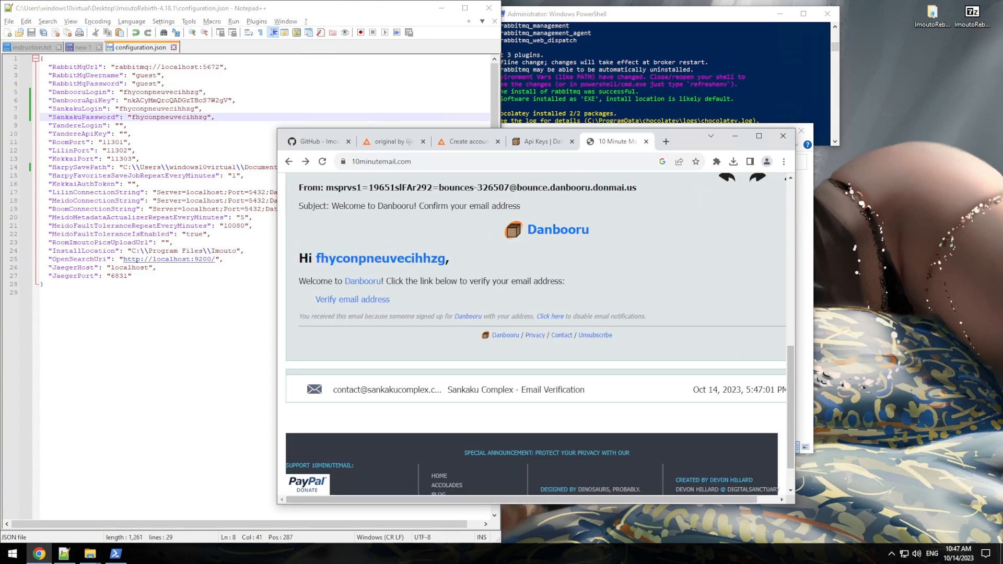
{"action": "left_click", "coordinate": [372, 300]}
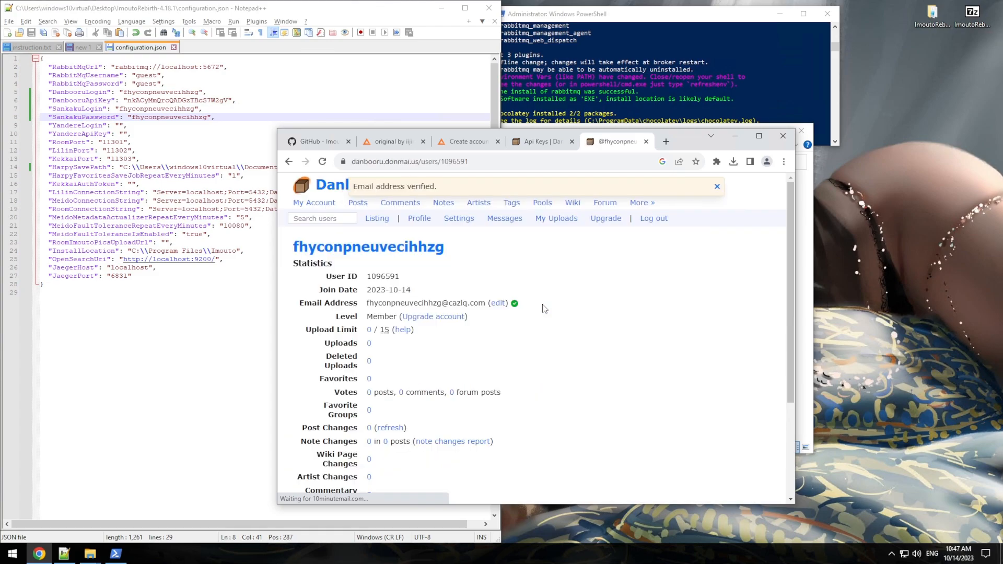
{"action": "left_click", "coordinate": [288, 161]}
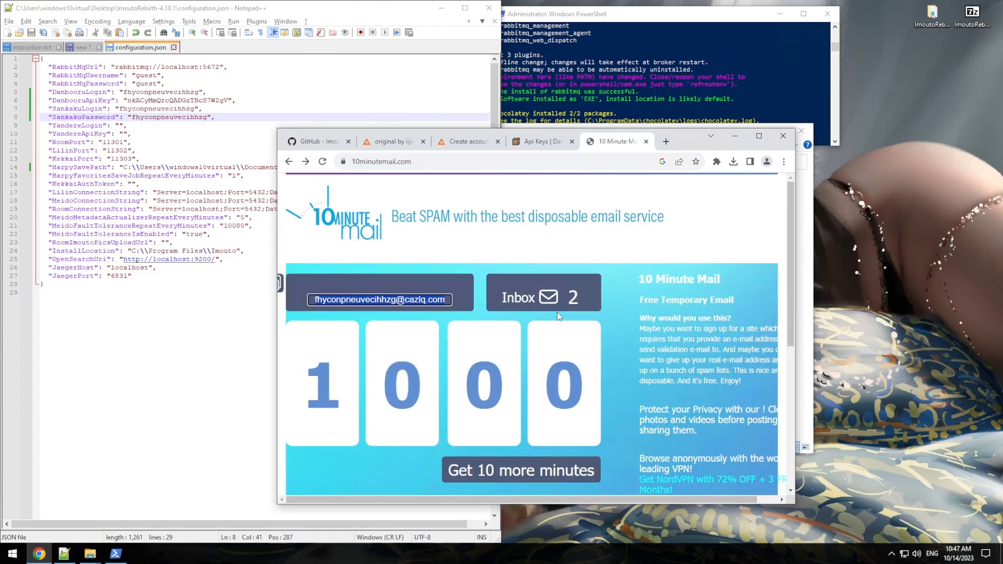
{"action": "scroll", "coordinate": [556, 313], "scroll_direction": "down", "scroll_amount": 2}
{"action": "scroll", "coordinate": [557, 313], "scroll_direction": "up", "scroll_amount": 2}
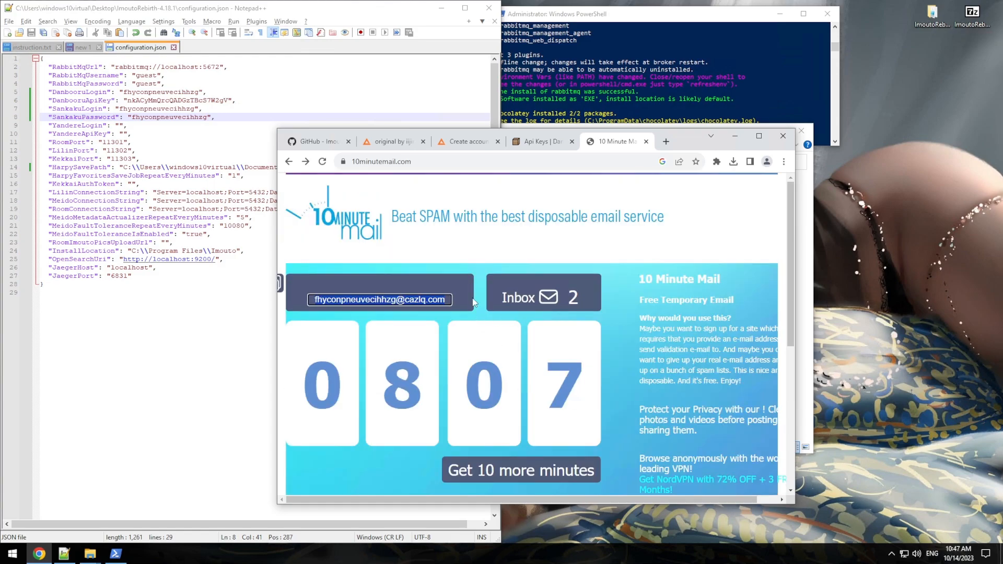
Step: Check the Danbooru key and configuration file, then copy the ./install-update.ps1 command from the GitHub README
{"action": "left_click", "coordinate": [541, 146]}
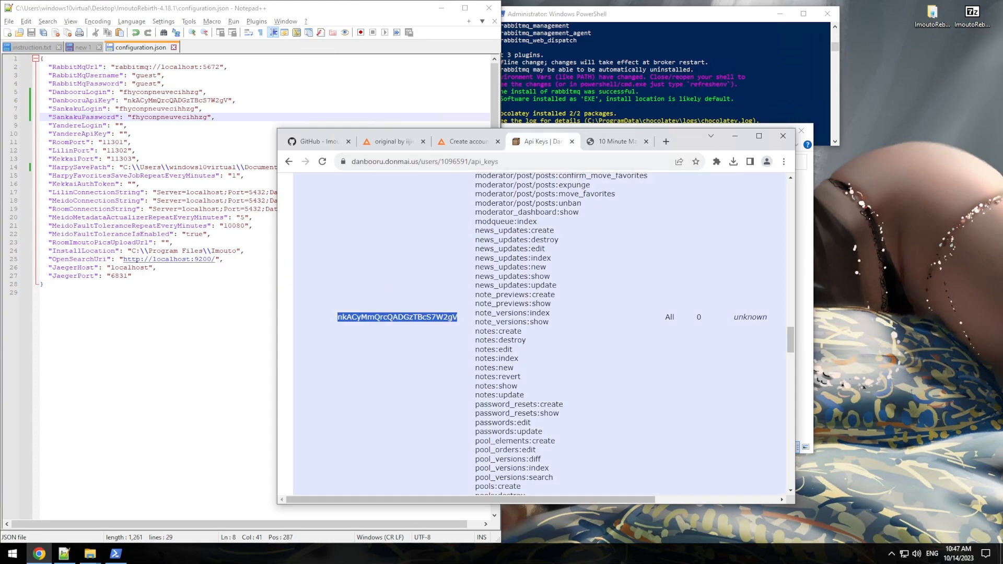
{"action": "left_click", "coordinate": [156, 226]}
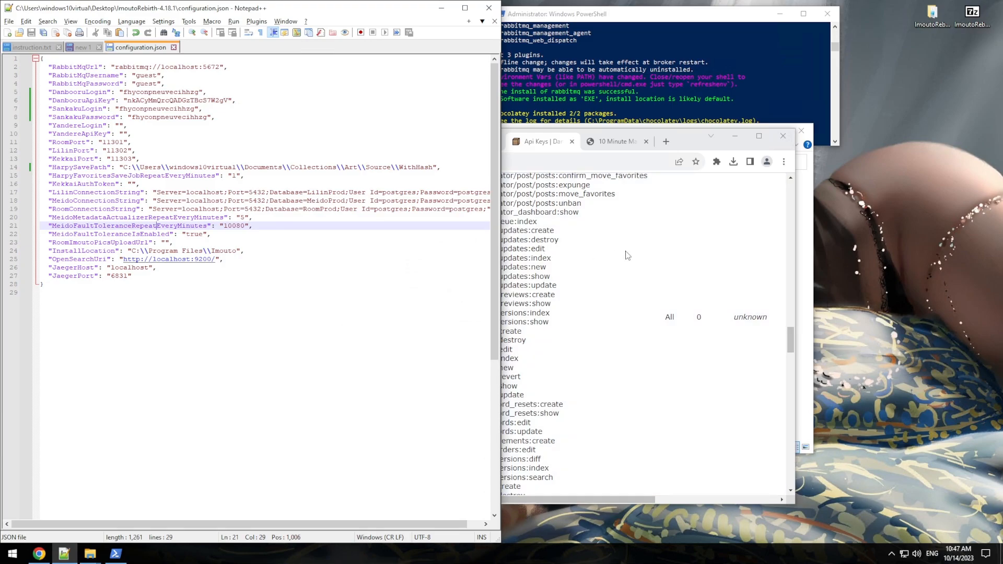
{"action": "left_click", "coordinate": [626, 252]}
{"action": "left_click", "coordinate": [315, 141]}
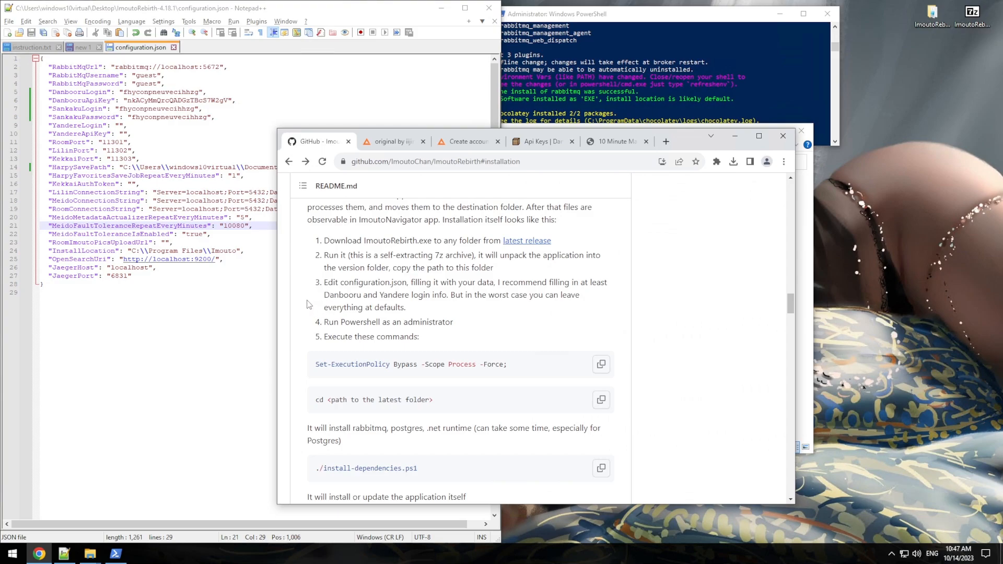
{"action": "scroll", "coordinate": [309, 304], "scroll_direction": "down", "scroll_amount": 1}
{"action": "scroll", "coordinate": [308, 304], "scroll_direction": "down", "scroll_amount": 2}
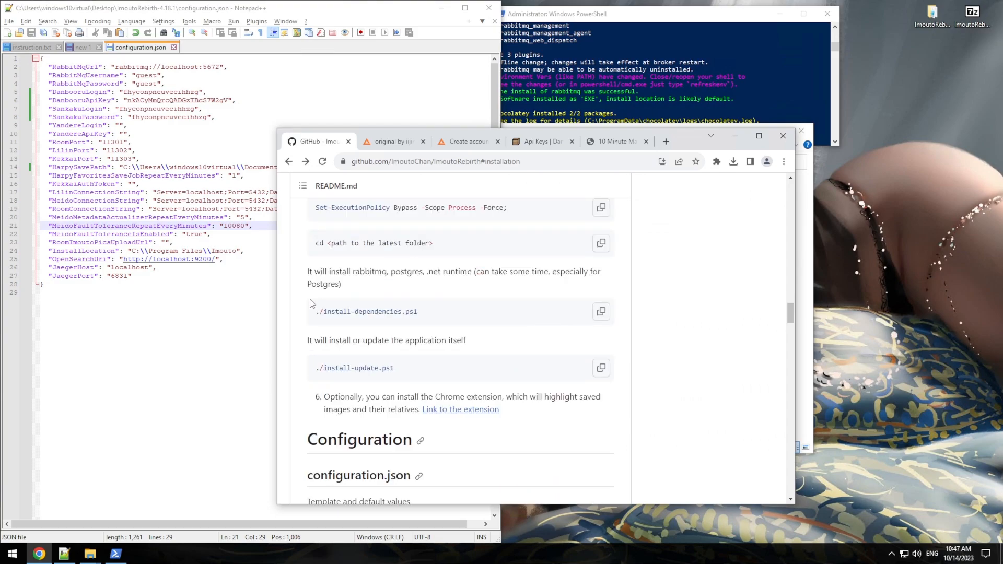
{"action": "left_click", "coordinate": [604, 372]}
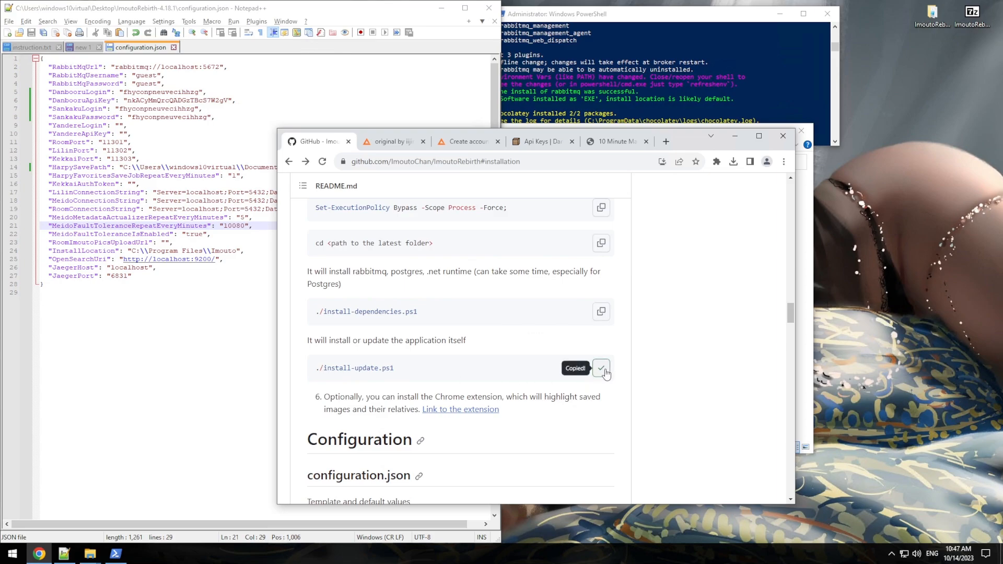
Step: Paste and run ./install-update.ps1 in PowerShell until it reports "ImoutoRebirth was installed"
{"action": "left_click", "coordinate": [116, 554]}
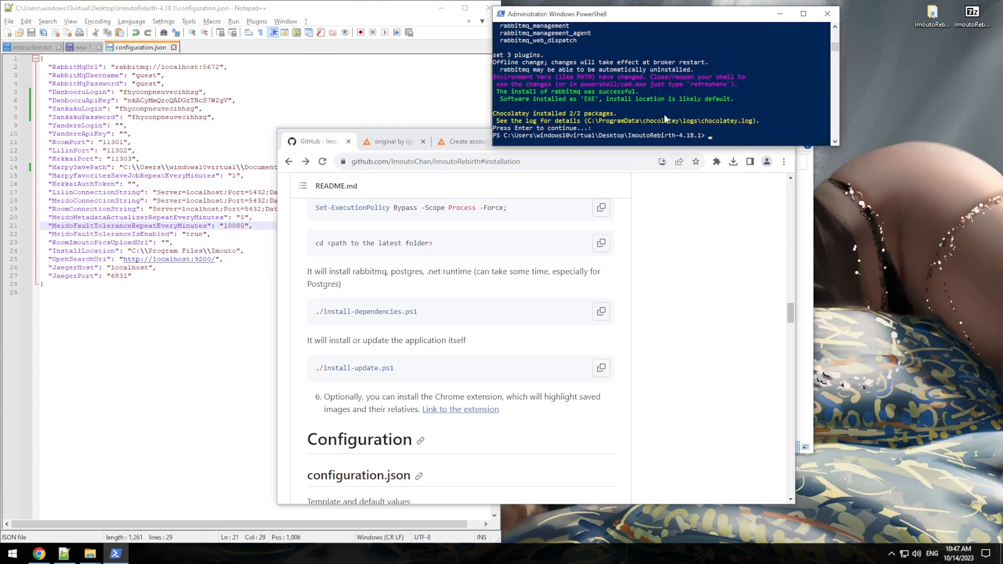
{"action": "key", "text": "ctrl+v"}
{"action": "key", "text": "Return"}
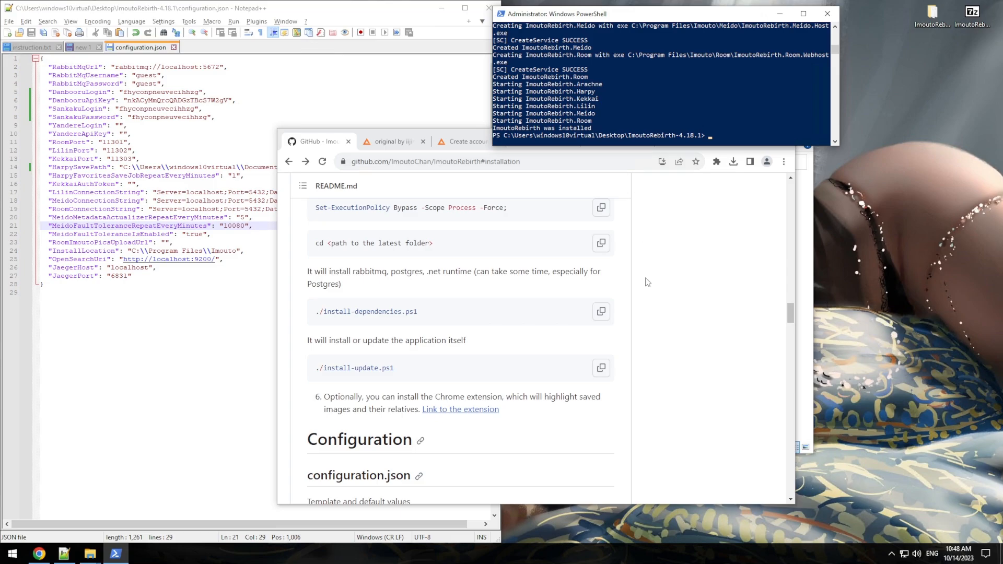
Step: Open Task Manager's Services tab and select the six running ImoutoRebirth services, Arachne through Room
{"action": "right_click", "coordinate": [570, 546]}
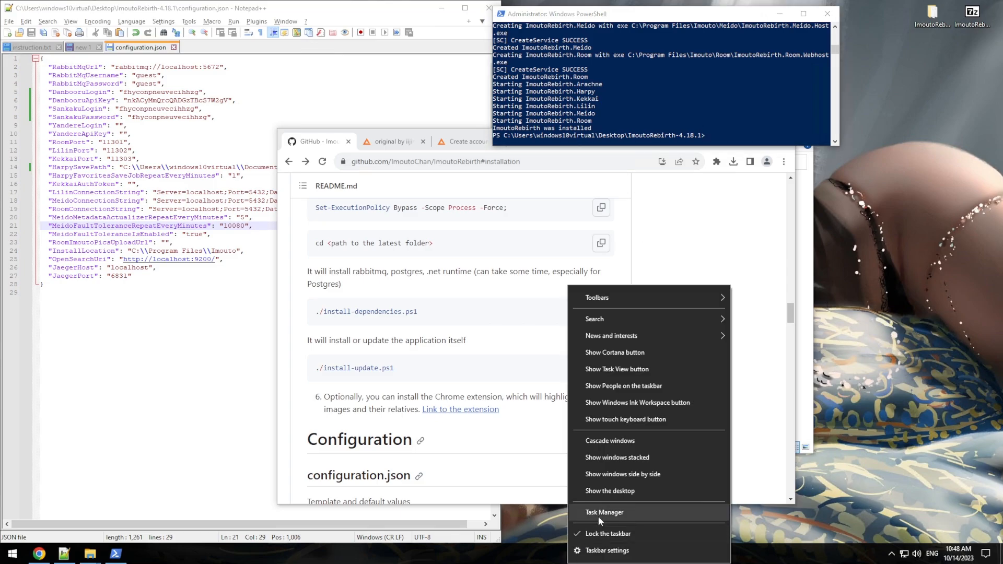
{"action": "left_click", "coordinate": [599, 514]}
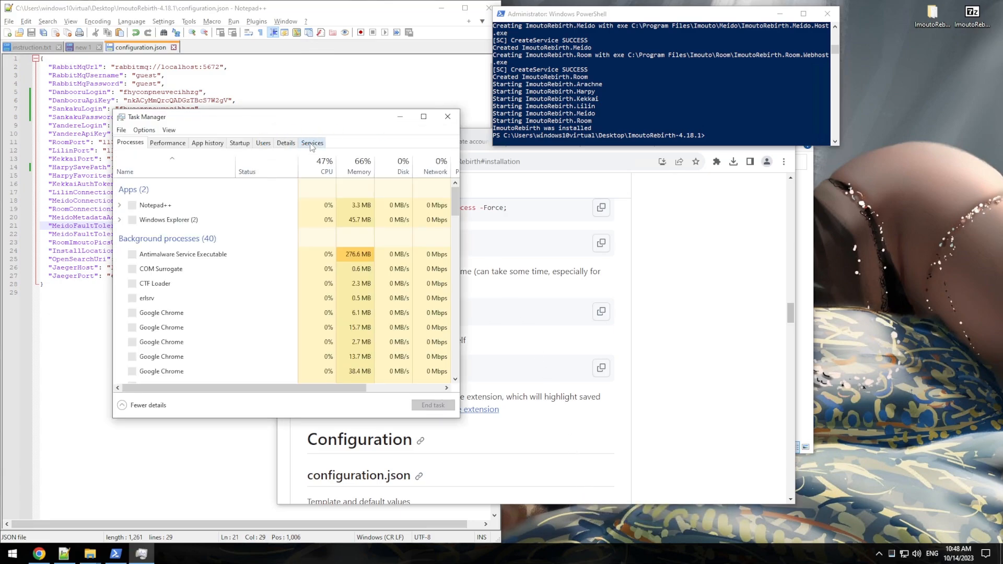
{"action": "left_click", "coordinate": [312, 143]}
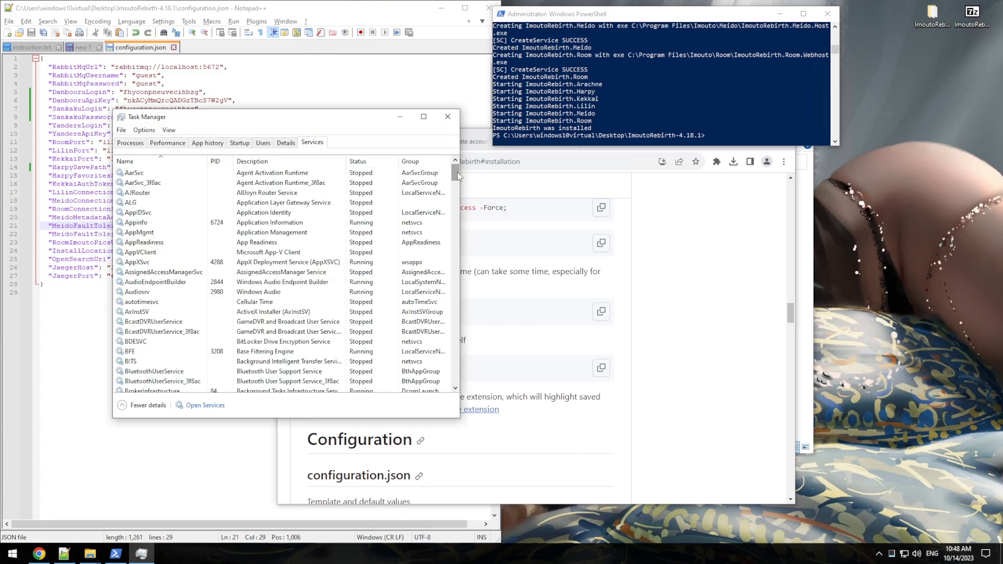
{"action": "left_click_drag", "start_coordinate": [457, 172], "coordinate": [457, 211]}
{"action": "left_click", "coordinate": [384, 214]}
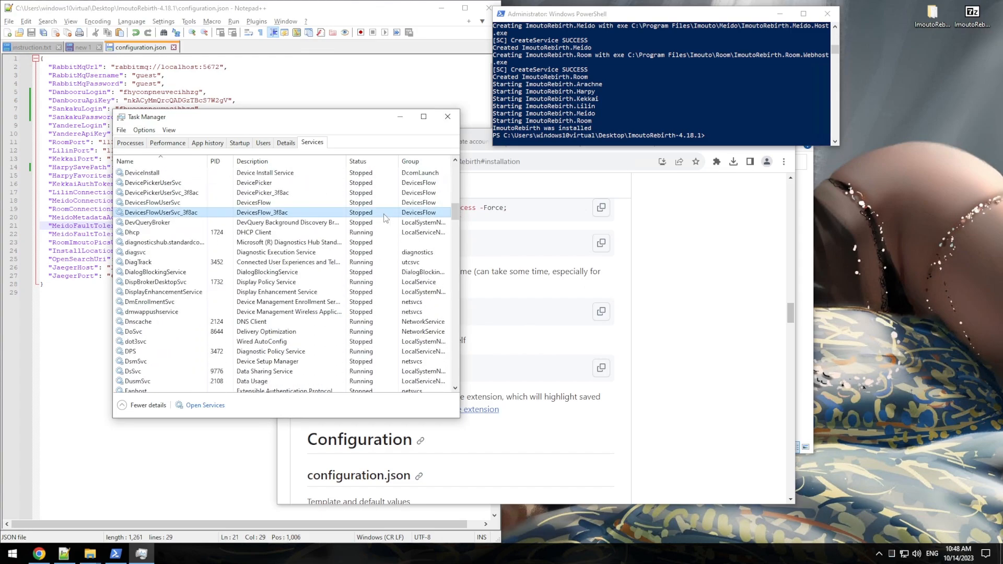
{"action": "key", "text": "i"}
{"action": "left_click", "coordinate": [163, 193]}
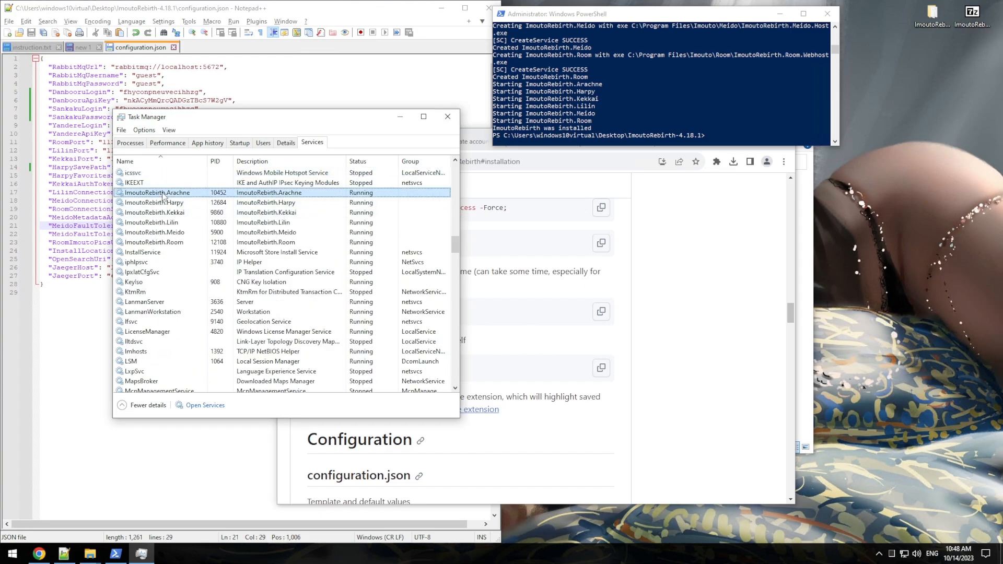
{"action": "left_click", "coordinate": [163, 242], "text": "shift"}
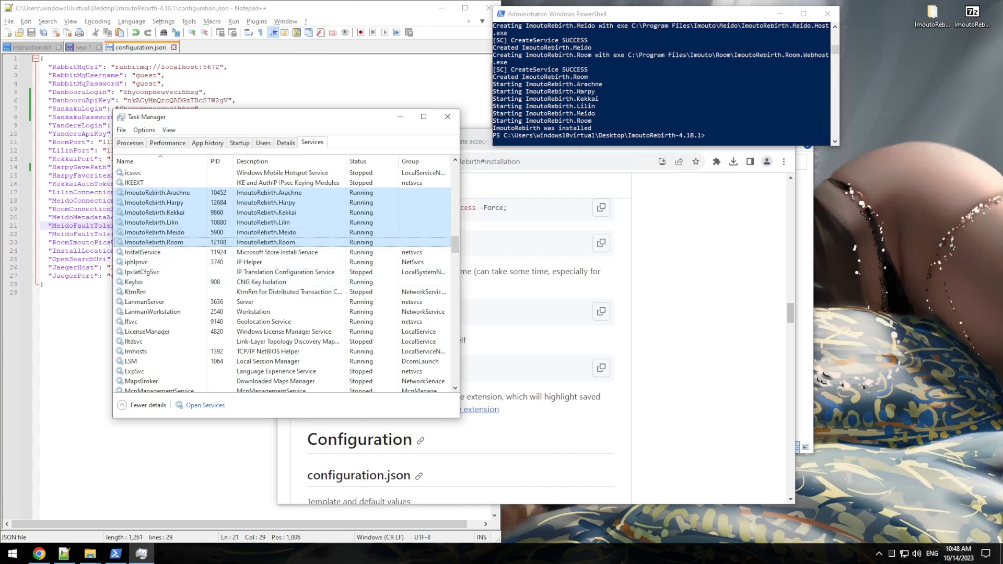
{"action": "left_click", "coordinate": [90, 555]}
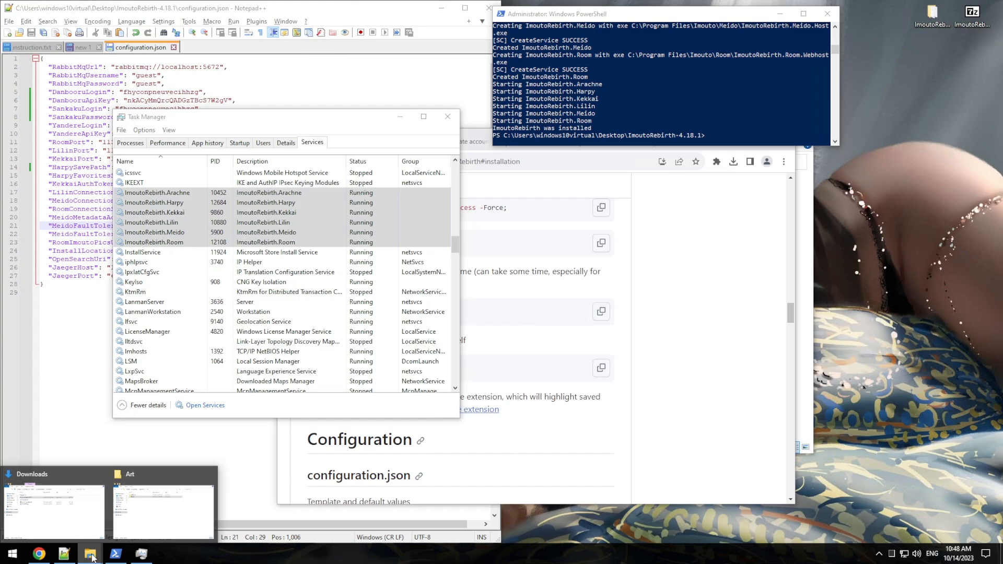
Step: Browse from This PC to C:\Program Files\Imouto in File Explorer and select configuration.json
{"action": "left_click", "coordinate": [44, 529]}
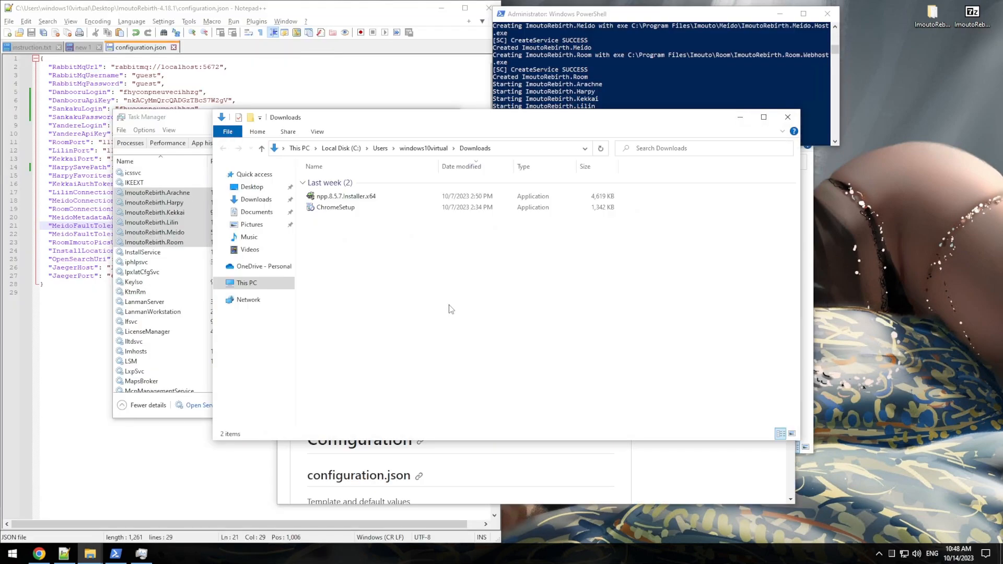
{"action": "left_click", "coordinate": [249, 283]}
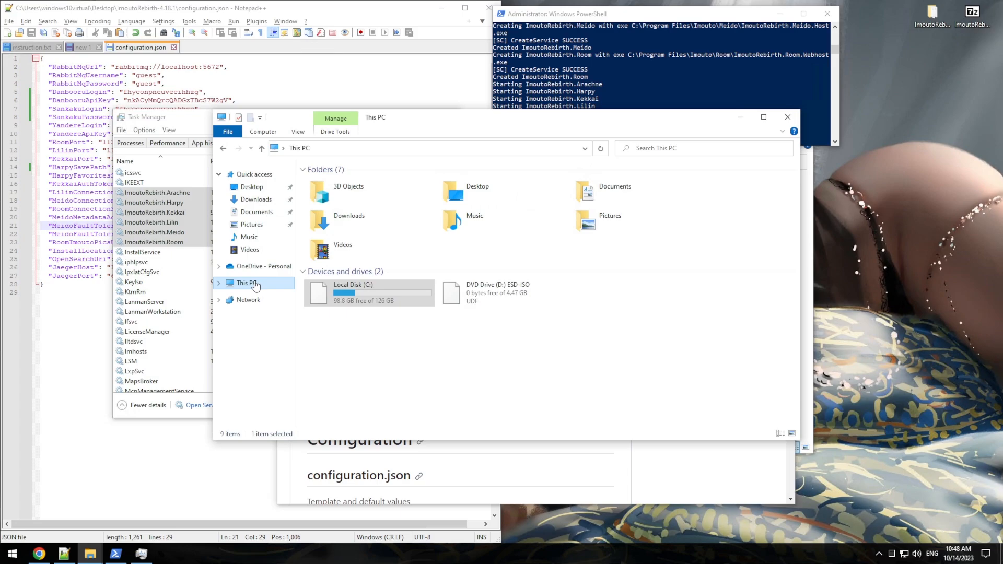
{"action": "double_click", "coordinate": [348, 287]}
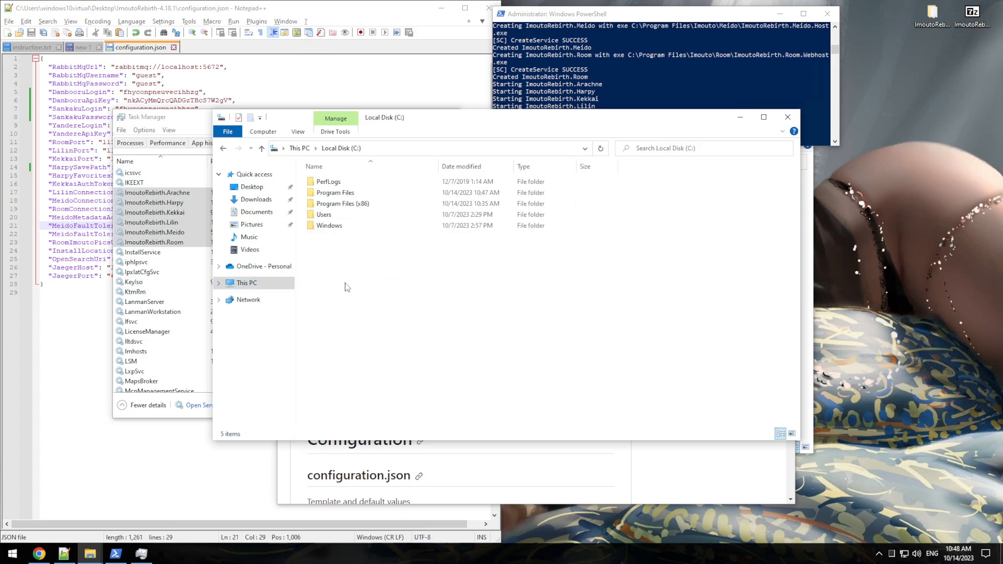
{"action": "double_click", "coordinate": [346, 192]}
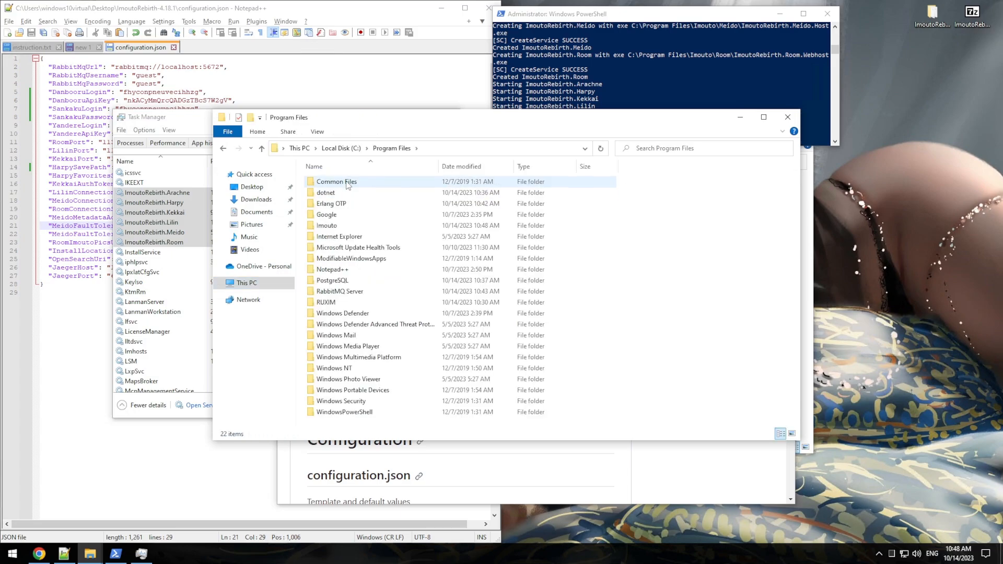
{"action": "double_click", "coordinate": [336, 227]}
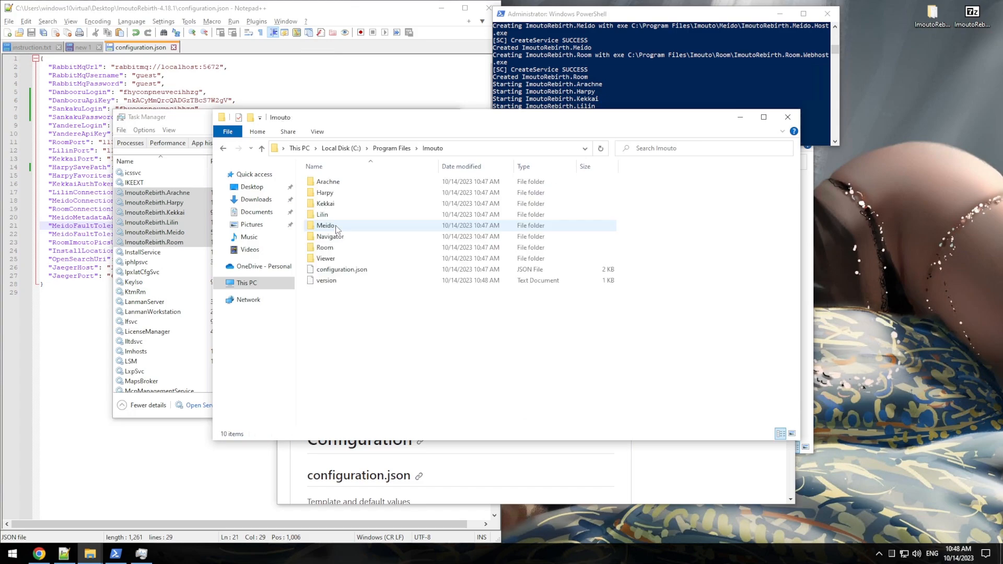
{"action": "left_click_drag", "start_coordinate": [330, 297], "coordinate": [330, 181]}
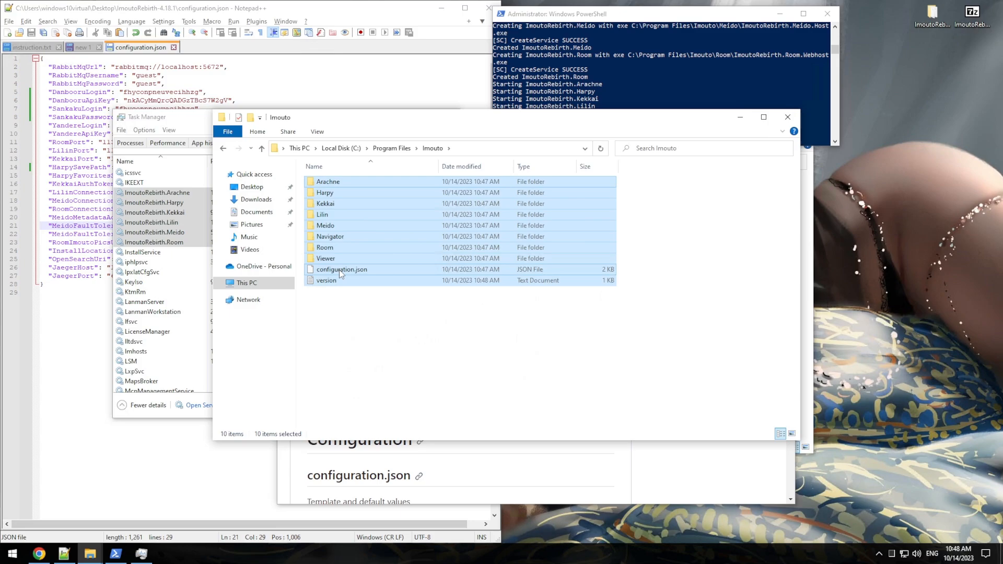
{"action": "left_click", "coordinate": [340, 270]}
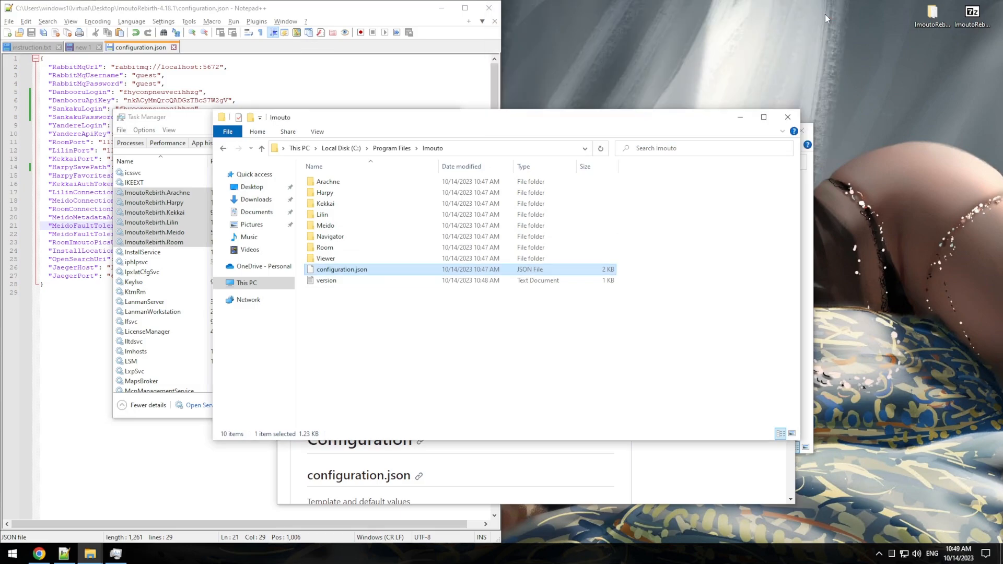
Step: Close Notepad++, move the ImoutoRebirth.Navigator shortcut to the desktop top, and pin it to Start
{"action": "left_click", "coordinate": [486, 13]}
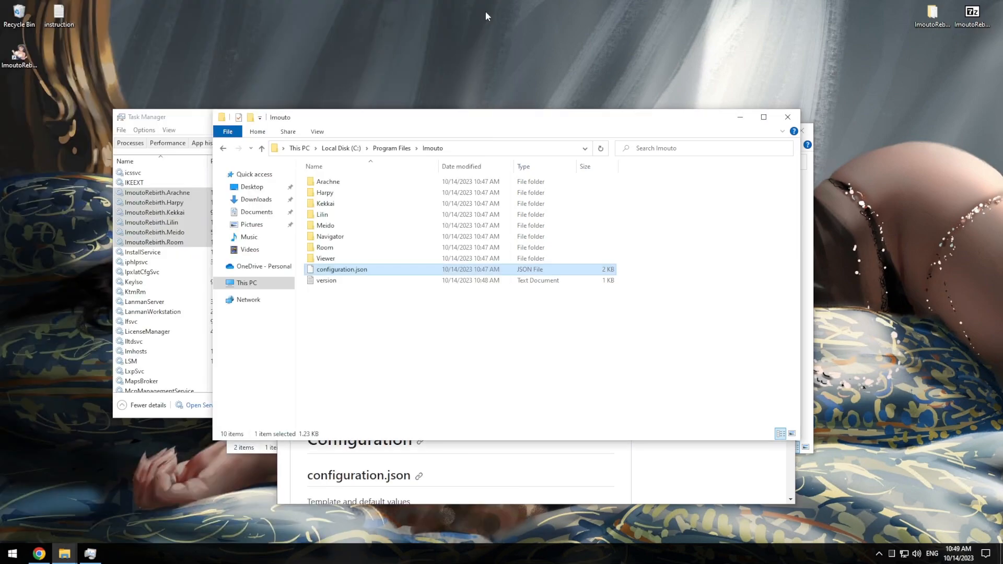
{"action": "left_click_drag", "start_coordinate": [18, 55], "coordinate": [345, 23]}
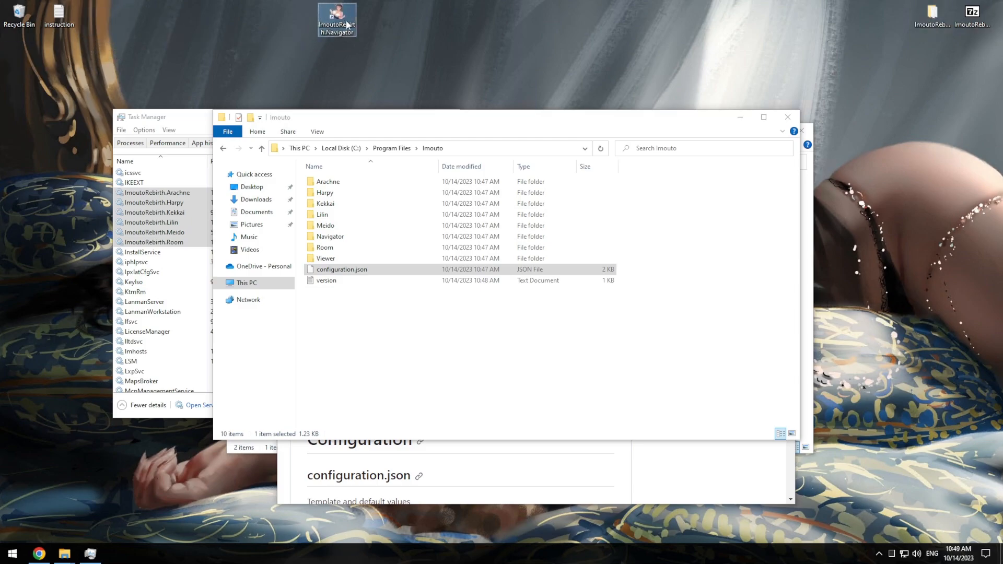
{"action": "right_click", "coordinate": [345, 23]}
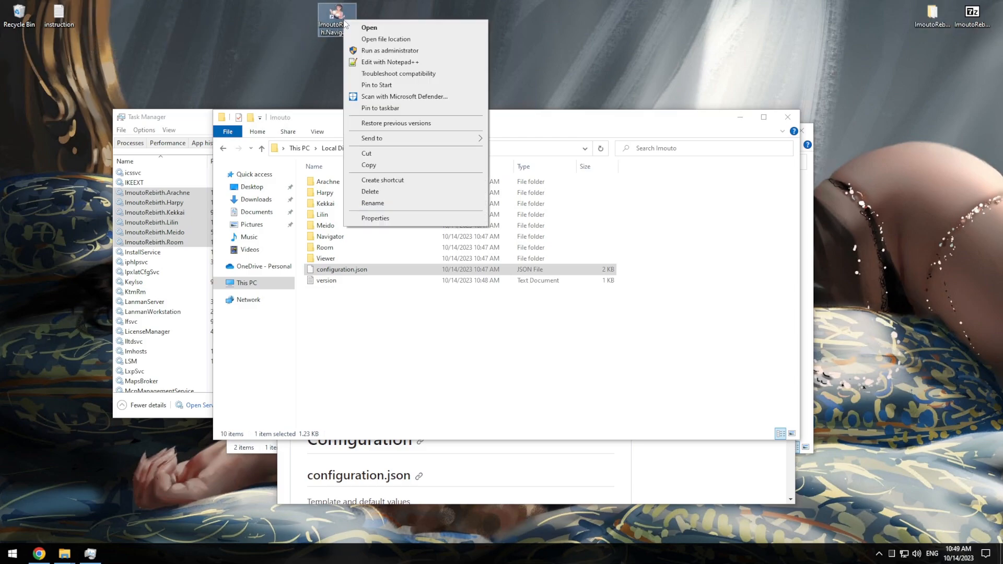
{"action": "left_click", "coordinate": [381, 85]}
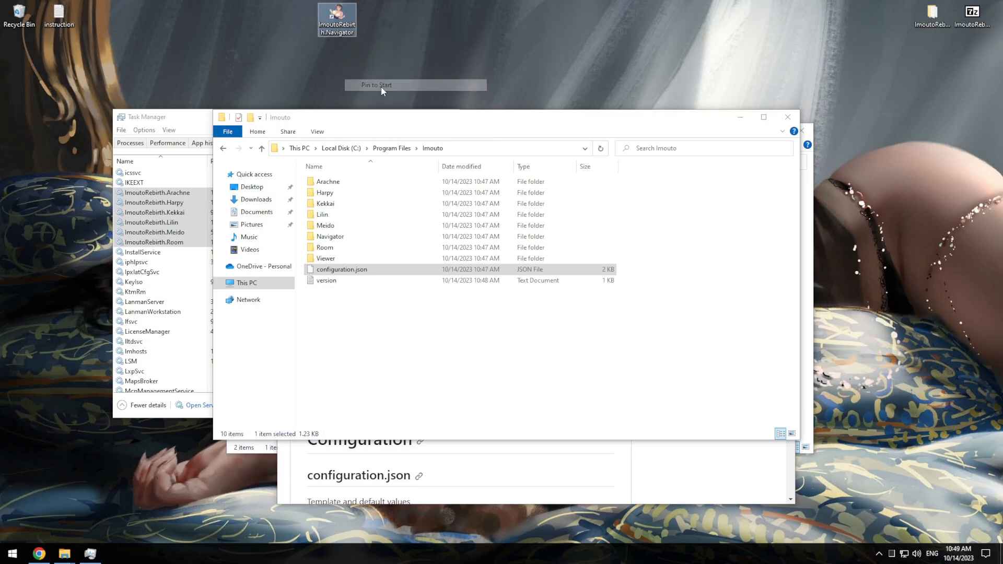
Step: In the Start menu, place the Navigator tile beside Solitaire and unpin Solitaire
{"action": "left_click", "coordinate": [12, 553]}
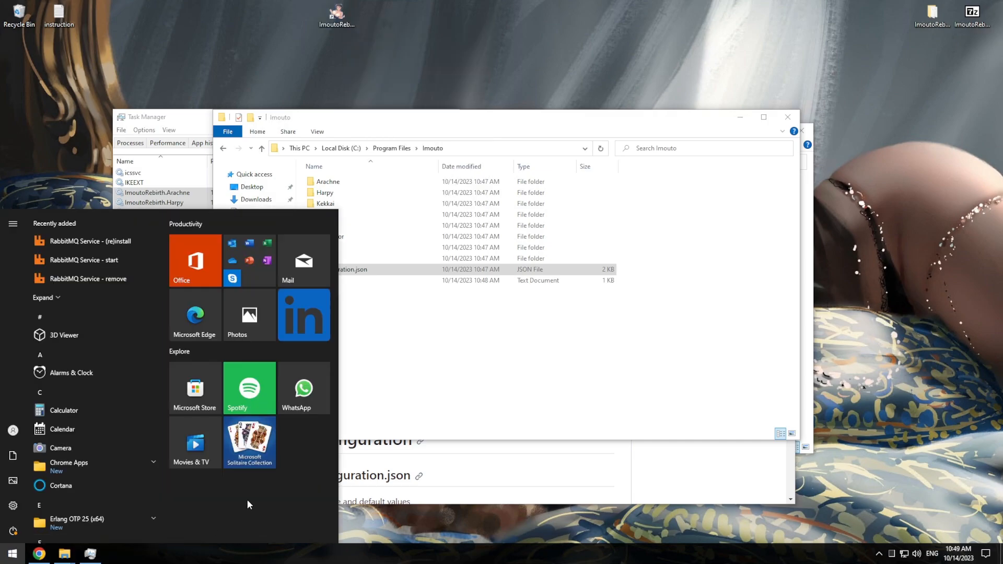
{"action": "left_click_drag", "start_coordinate": [199, 509], "coordinate": [305, 437]}
{"action": "right_click", "coordinate": [241, 440]}
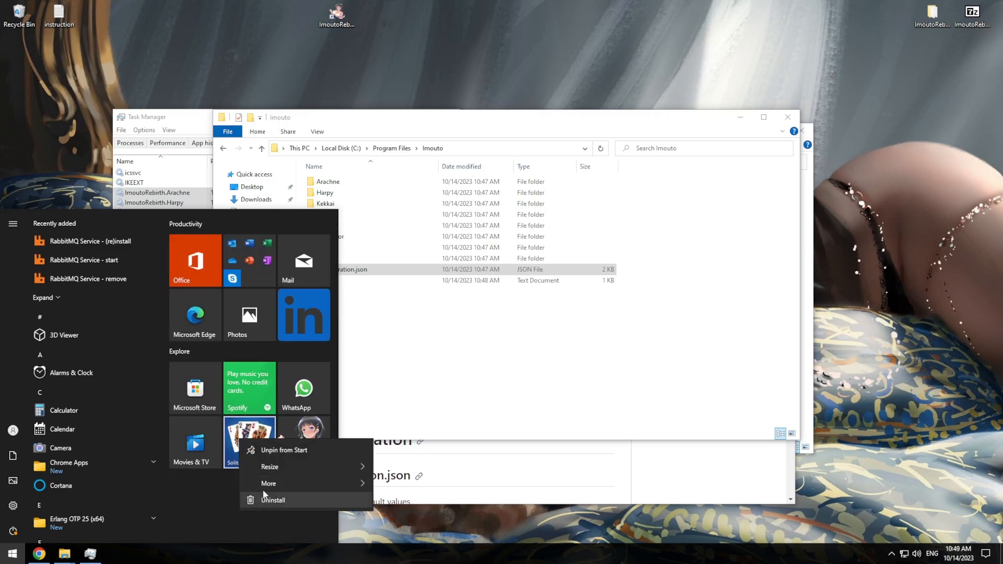
{"action": "left_click", "coordinate": [318, 453]}
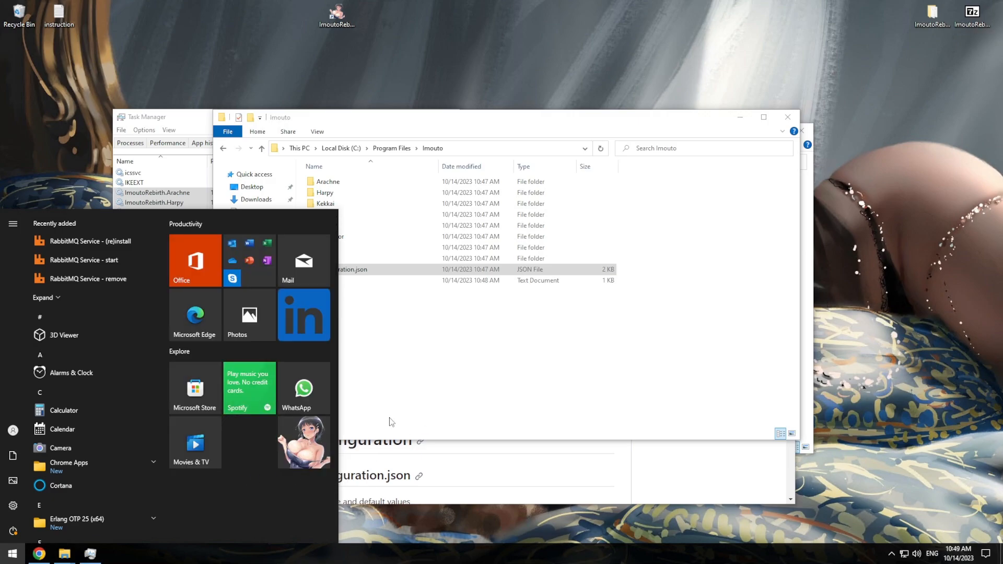
{"action": "left_click", "coordinate": [11, 558]}
Step: Delete the two top-right desktop icons
{"action": "left_click_drag", "start_coordinate": [906, 46], "coordinate": [987, 14]}
{"action": "right_click", "coordinate": [961, 21]}
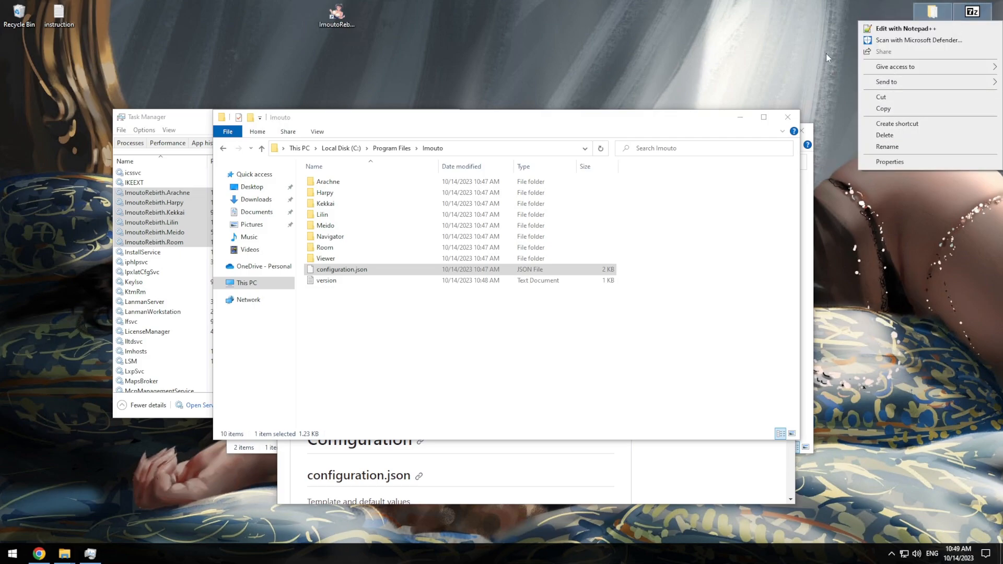
{"action": "left_click", "coordinate": [884, 135]}
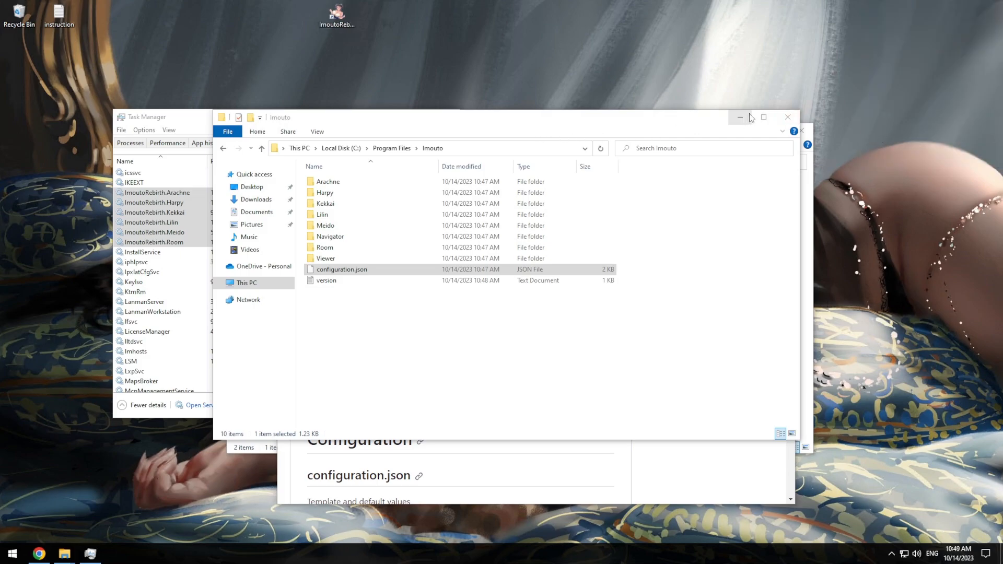